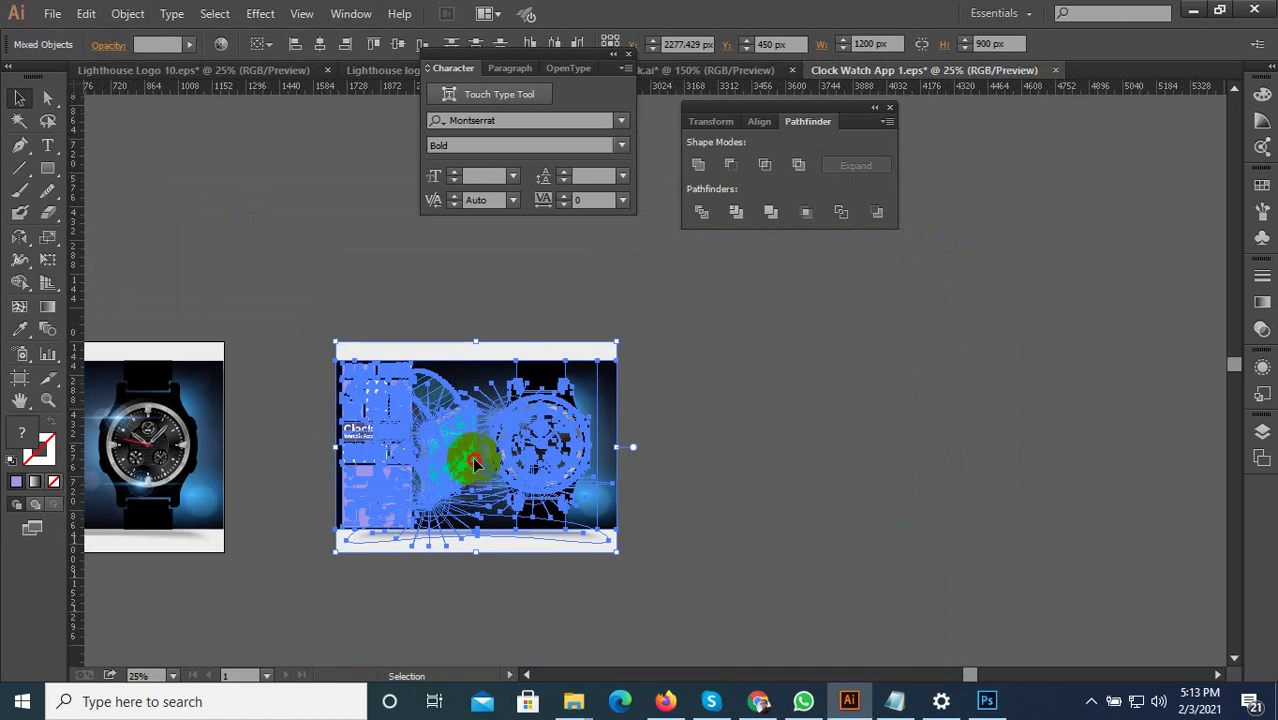
# Step: Move the duplicated artwork further right of the original and pull the round analog watch out beside its right edge
pyautogui.moveTo(470, 456); pyautogui.dragTo(698, 476)
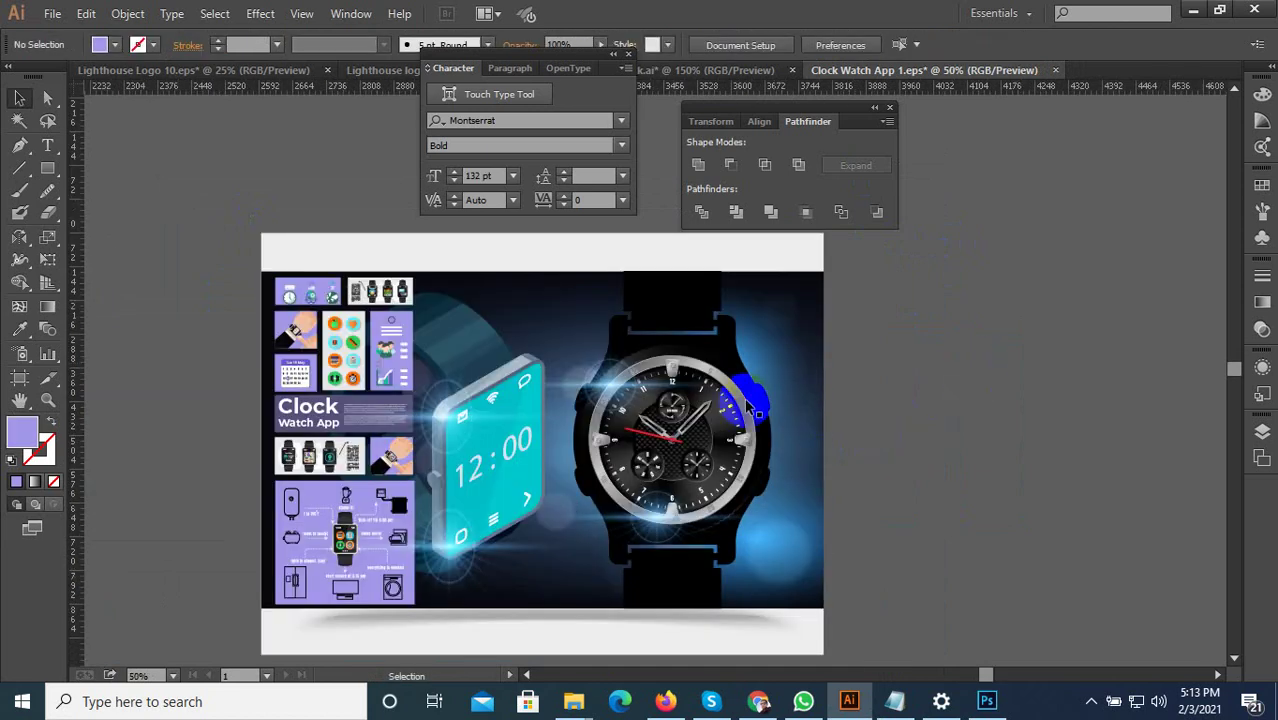
pyautogui.click(725, 405)
pyautogui.scroll(-2, 678, 428)
pyautogui.moveTo(678, 428); pyautogui.dragTo(822, 435)
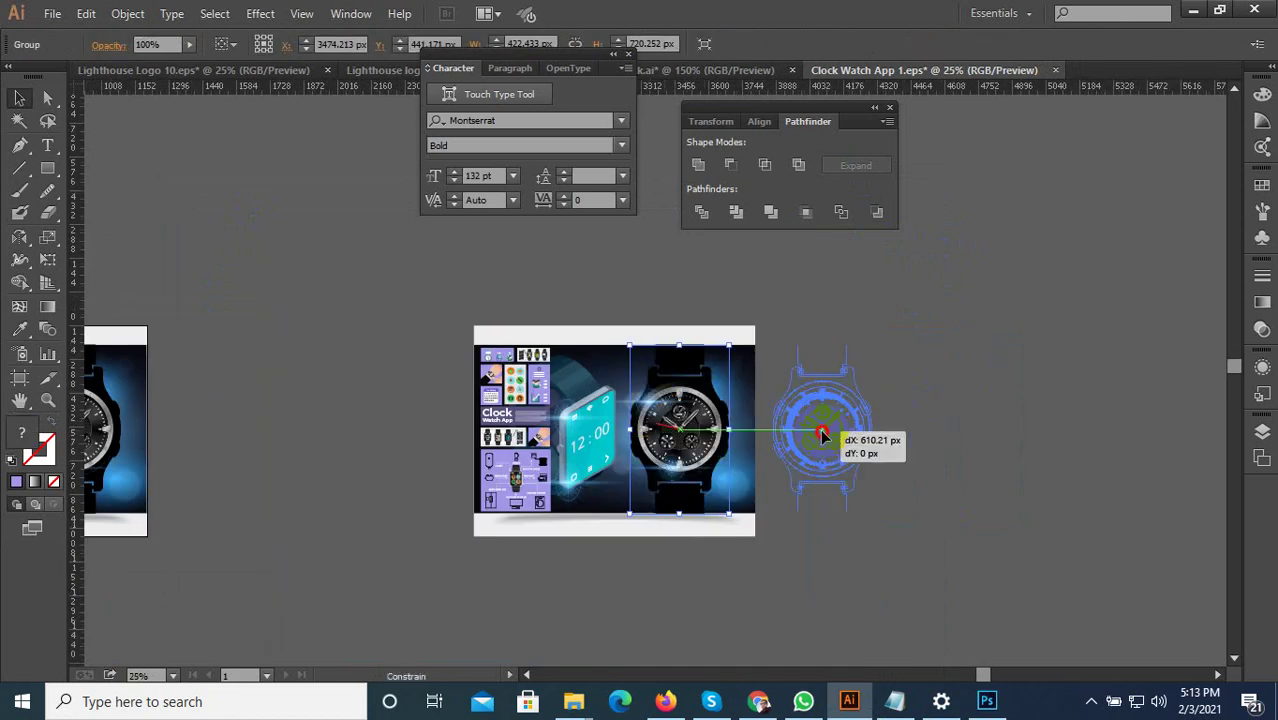
pyautogui.moveTo(706, 461); pyautogui.dragTo(706, 461)
# Step: Move the four blue lens-flare groups and the cyan smartwatch off the artwork onto the empty canvas around it
pyautogui.scroll(1, 550, 446)
pyautogui.moveTo(602, 432); pyautogui.dragTo(268, 347)
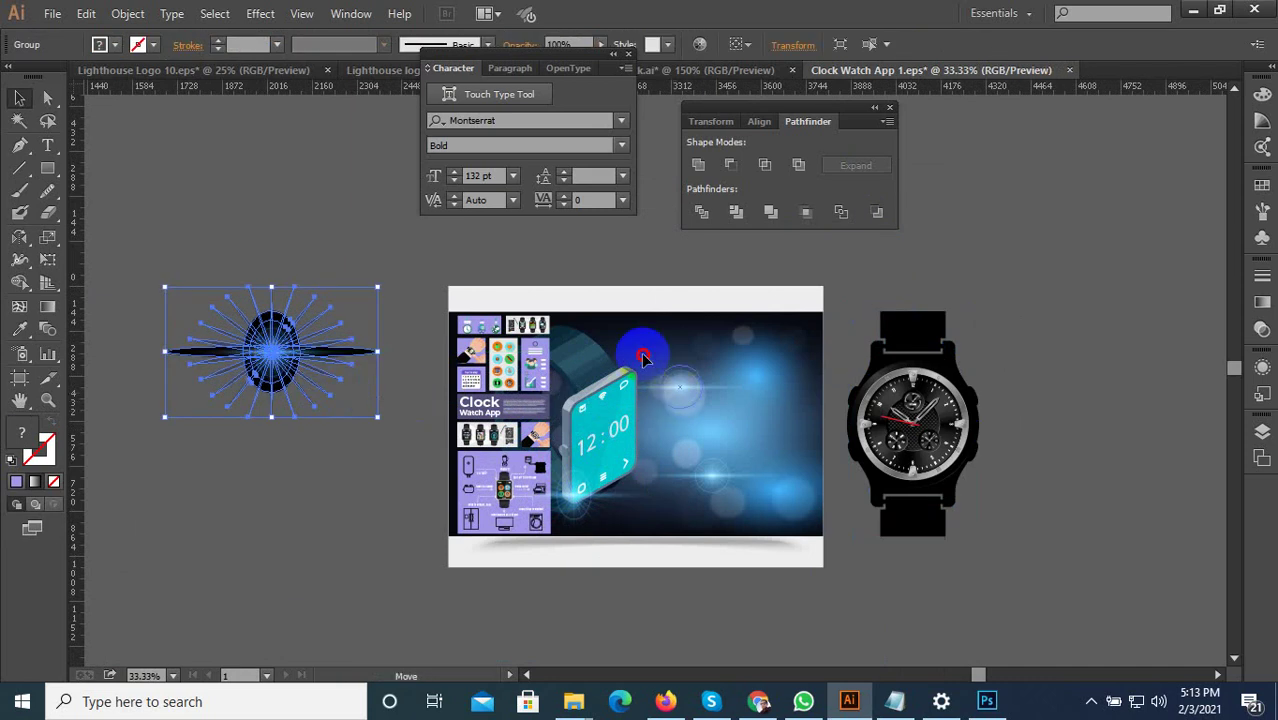
pyautogui.moveTo(643, 358); pyautogui.dragTo(489, 238)
pyautogui.moveTo(573, 505); pyautogui.dragTo(290, 522)
pyautogui.moveTo(714, 484); pyautogui.dragTo(905, 590)
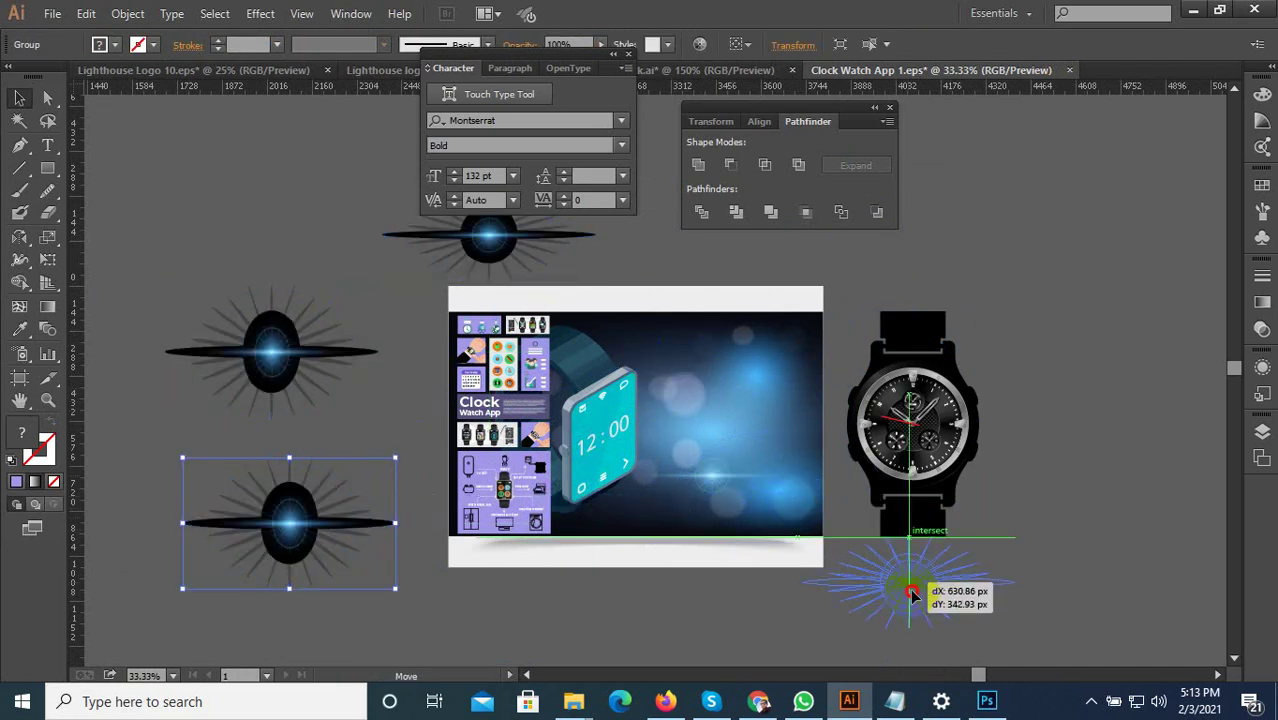
pyautogui.click(1024, 552)
pyautogui.moveTo(628, 398); pyautogui.dragTo(893, 243)
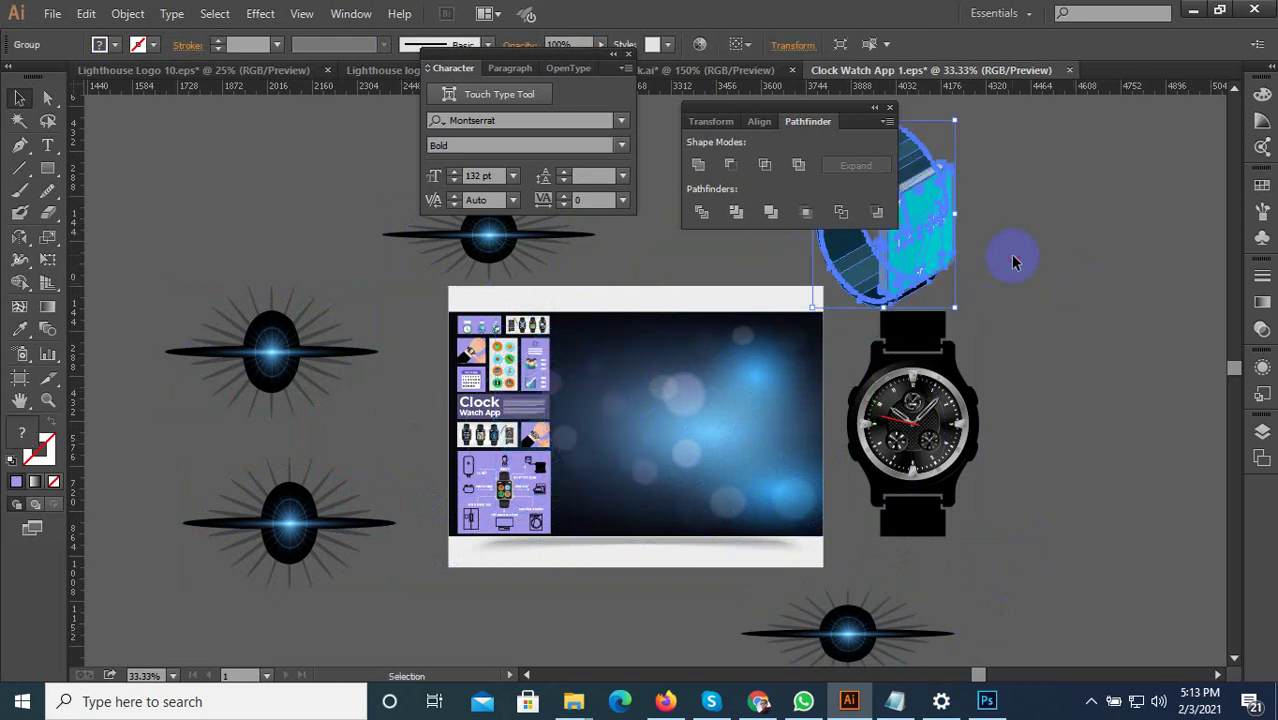
pyautogui.click(1013, 260)
pyautogui.doubleClick(531, 493)
pyautogui.click(493, 554)
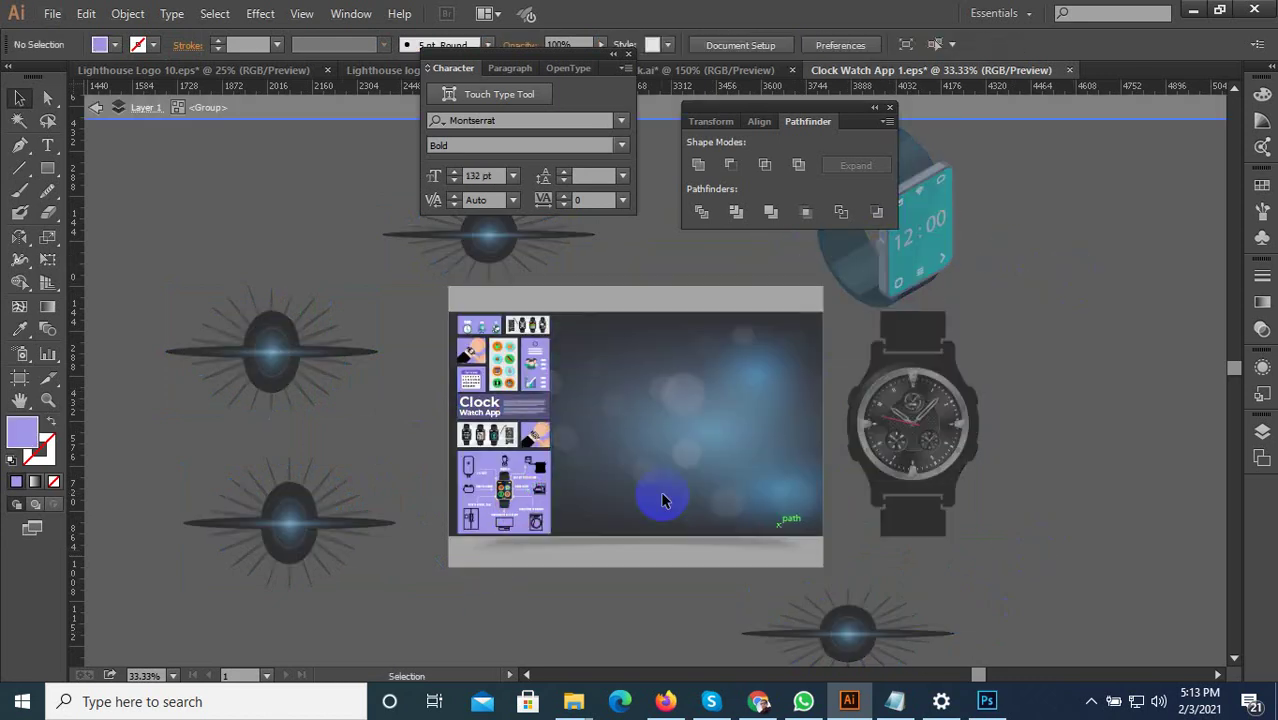
pyautogui.moveTo(882, 428); pyautogui.dragTo(522, 410)
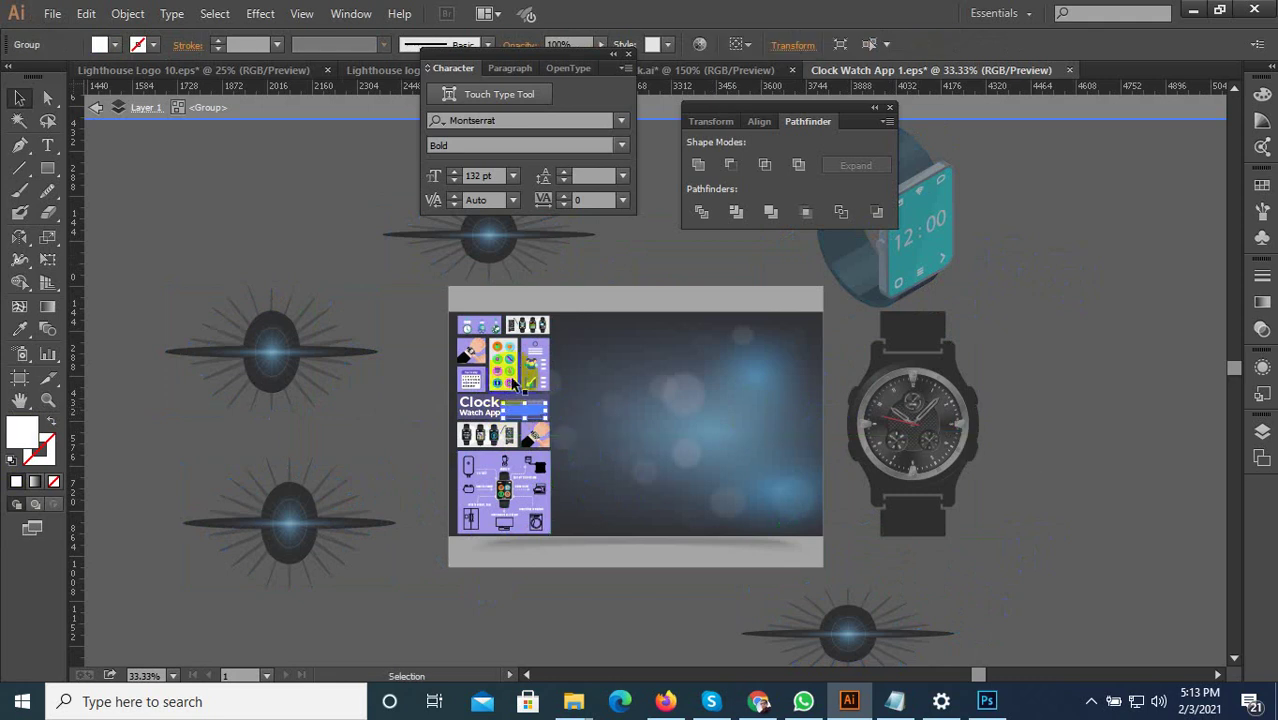
pyautogui.doubleClick(633, 263)
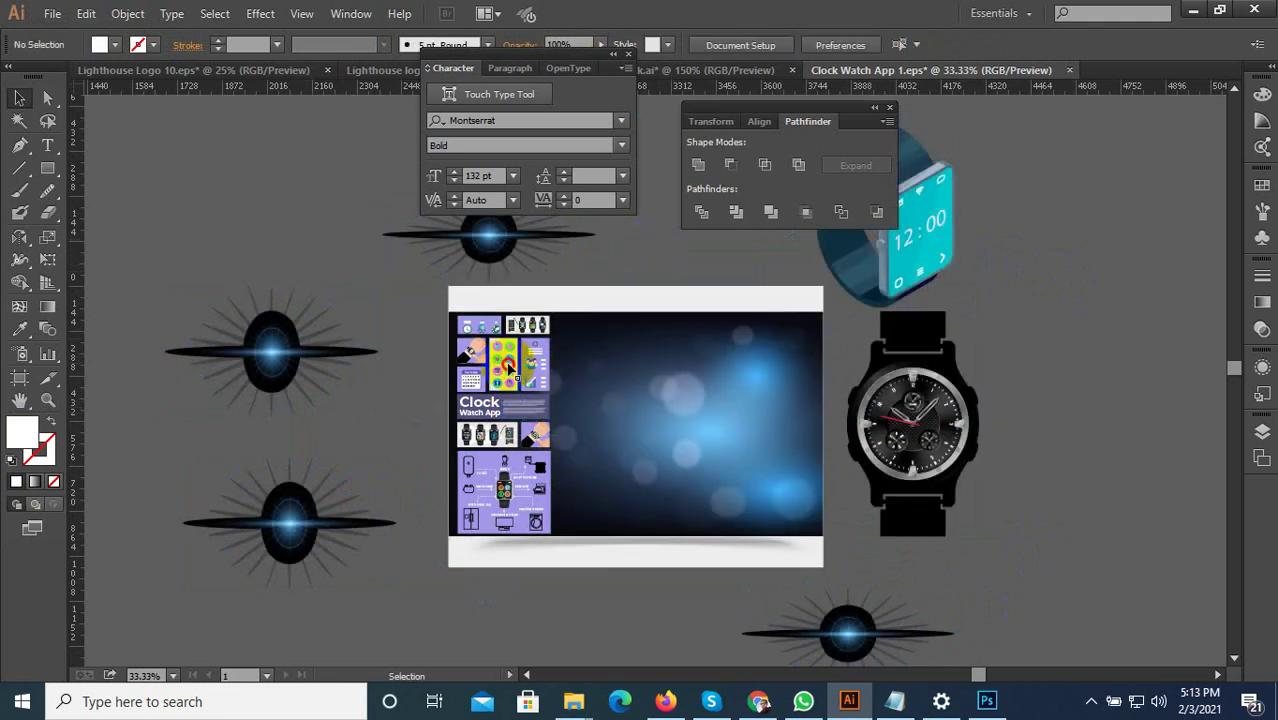
pyautogui.doubleClick(508, 367)
pyautogui.doubleClick(1087, 399)
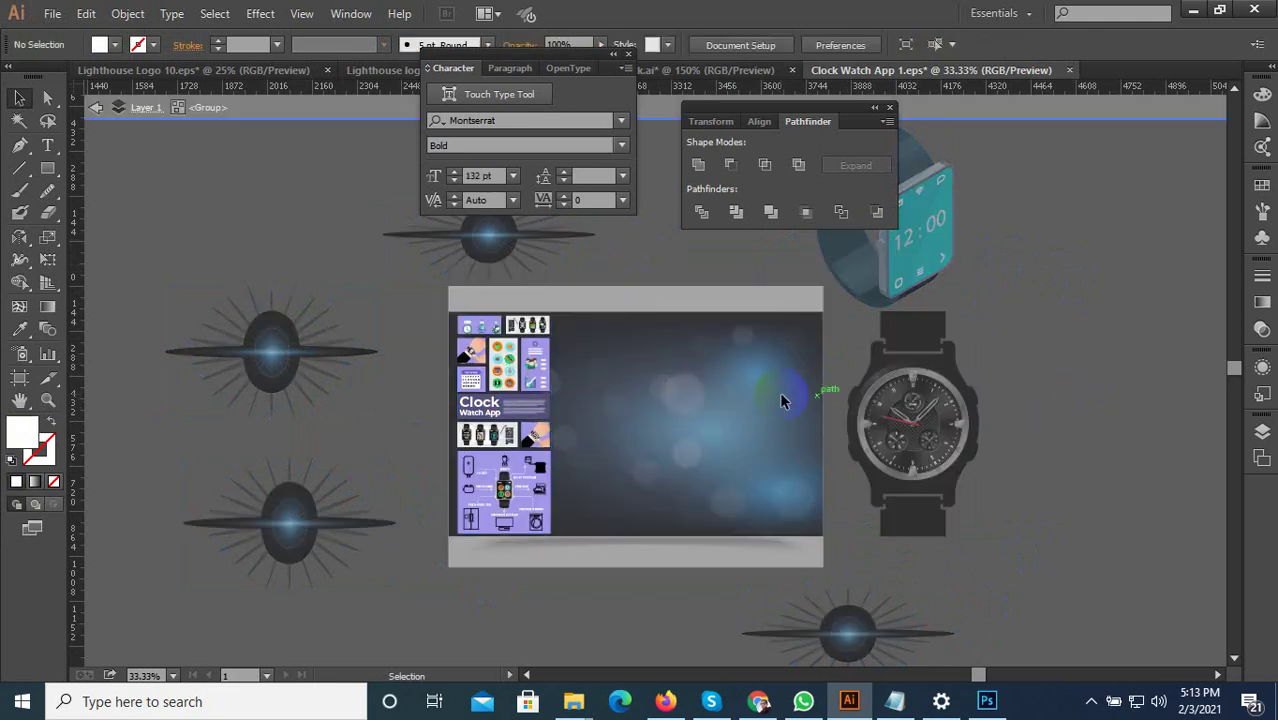
# Step: Move the purple infographic panel about 1807 px horizontally out of the artwork, placing it beyond the round watch
pyautogui.click(509, 368)
pyautogui.moveTo(882, 400); pyautogui.dragTo(1075, 405)
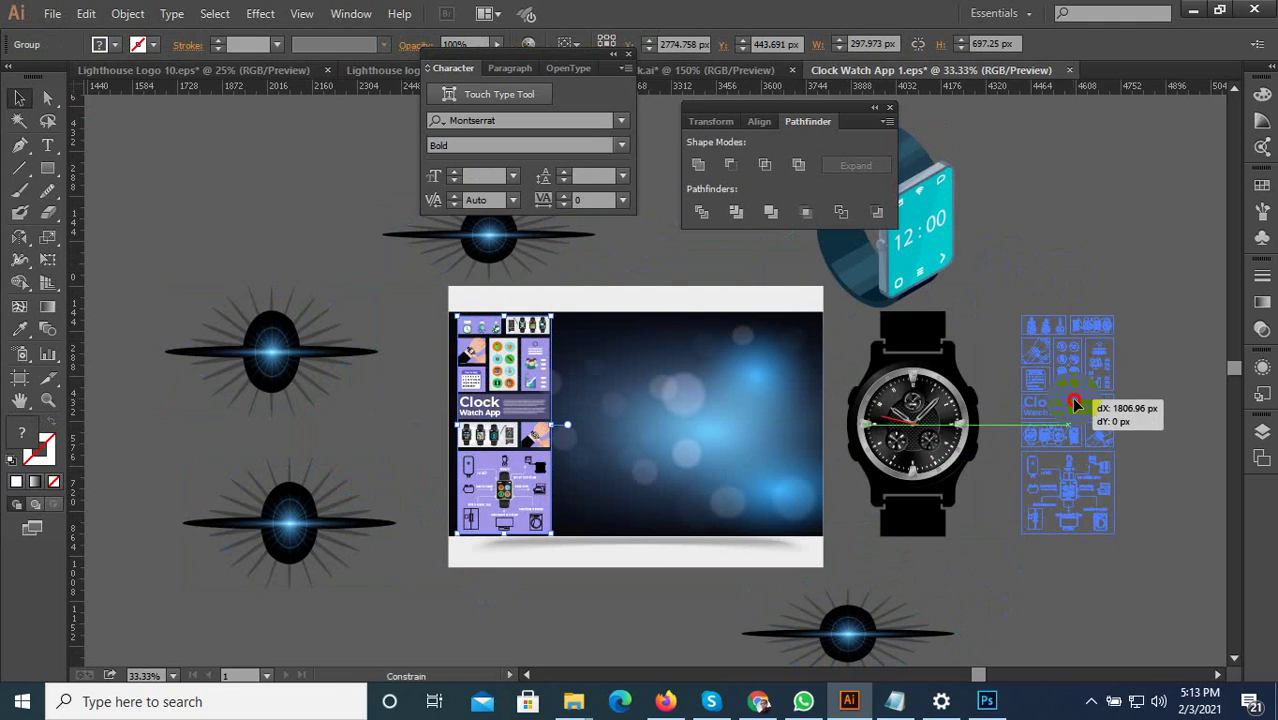
pyautogui.moveTo(1100, 268); pyautogui.dragTo(1100, 268)
pyautogui.click(669, 417)
pyautogui.rightClick(672, 412)
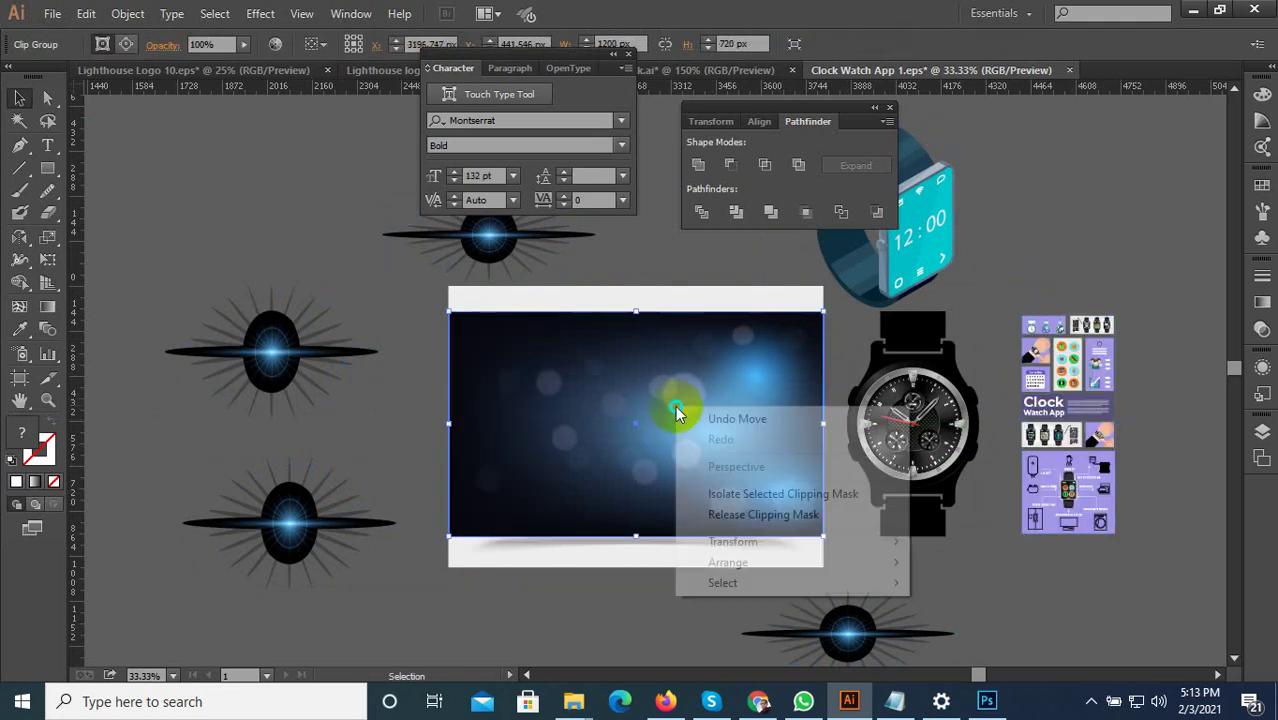
pyautogui.click(639, 586)
pyautogui.click(724, 553)
pyautogui.click(723, 496)
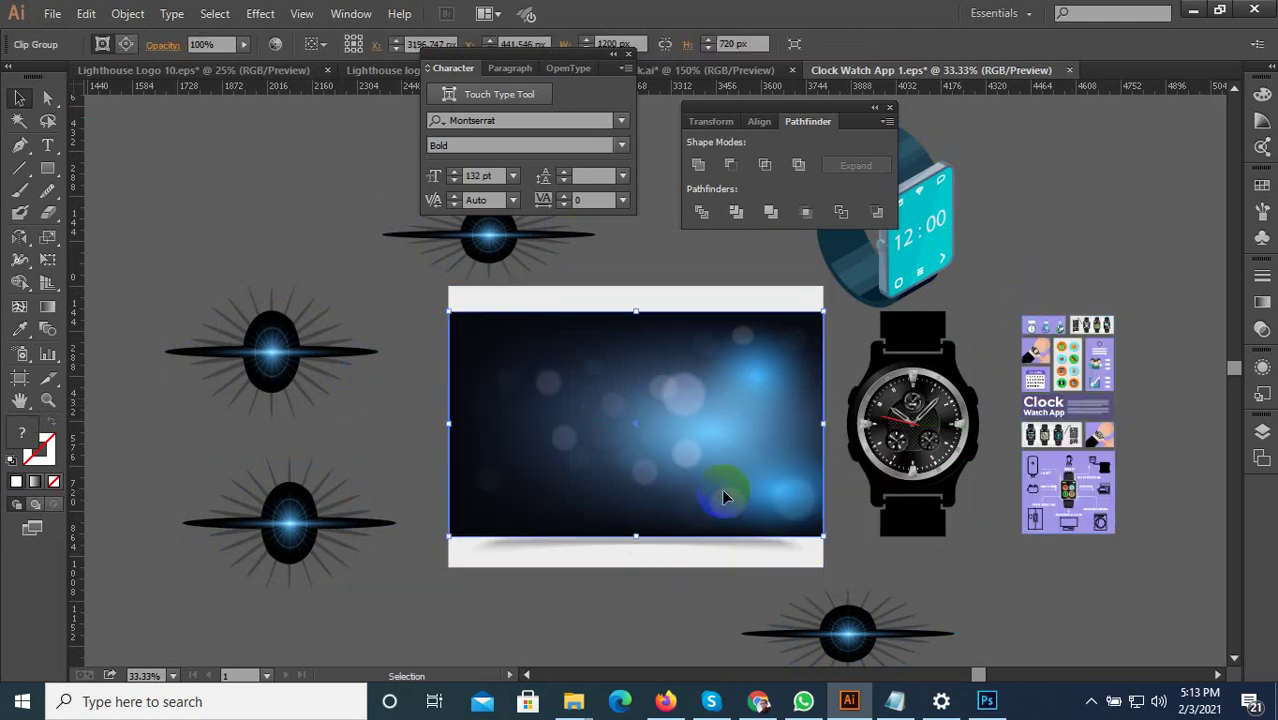
# Step: Ungroup the round analog watch into its separate parts
pyautogui.keyDown('alt'); pyautogui.scroll(3, 1045, 462); pyautogui.keyUp('alt')
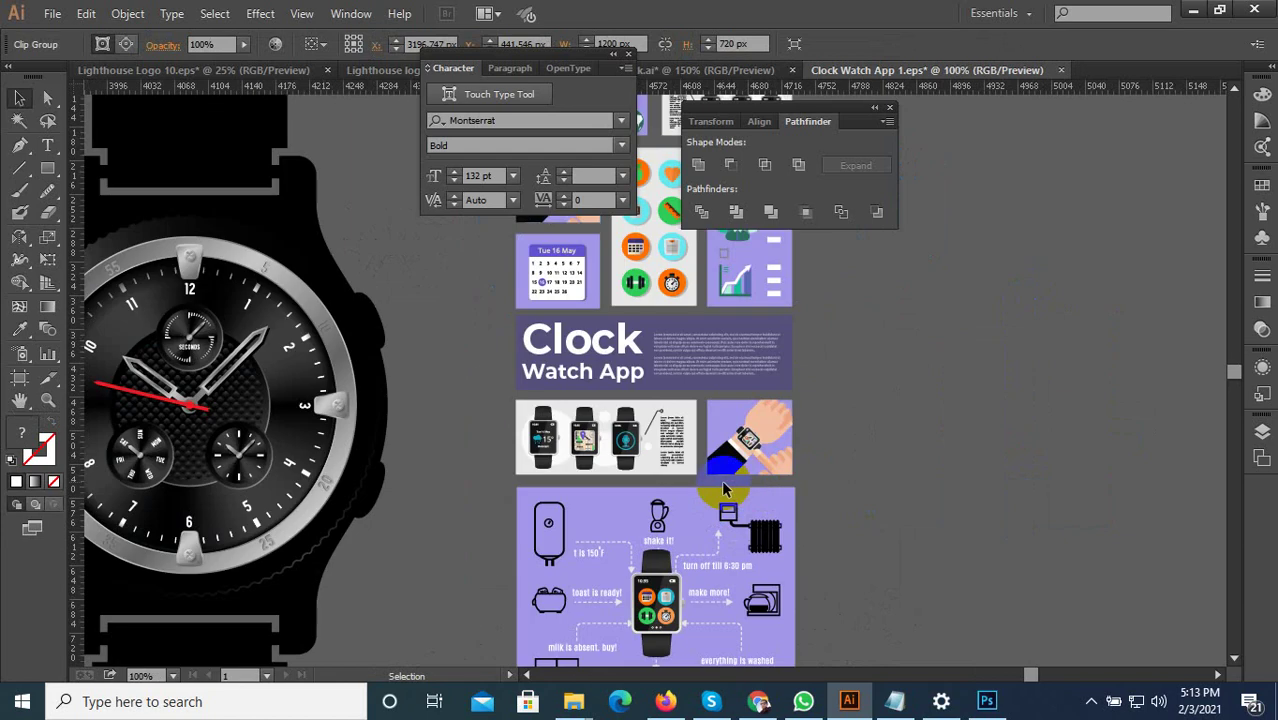
pyautogui.keyDown('alt'); pyautogui.scroll(4, 150, 310); pyautogui.keyUp('alt')
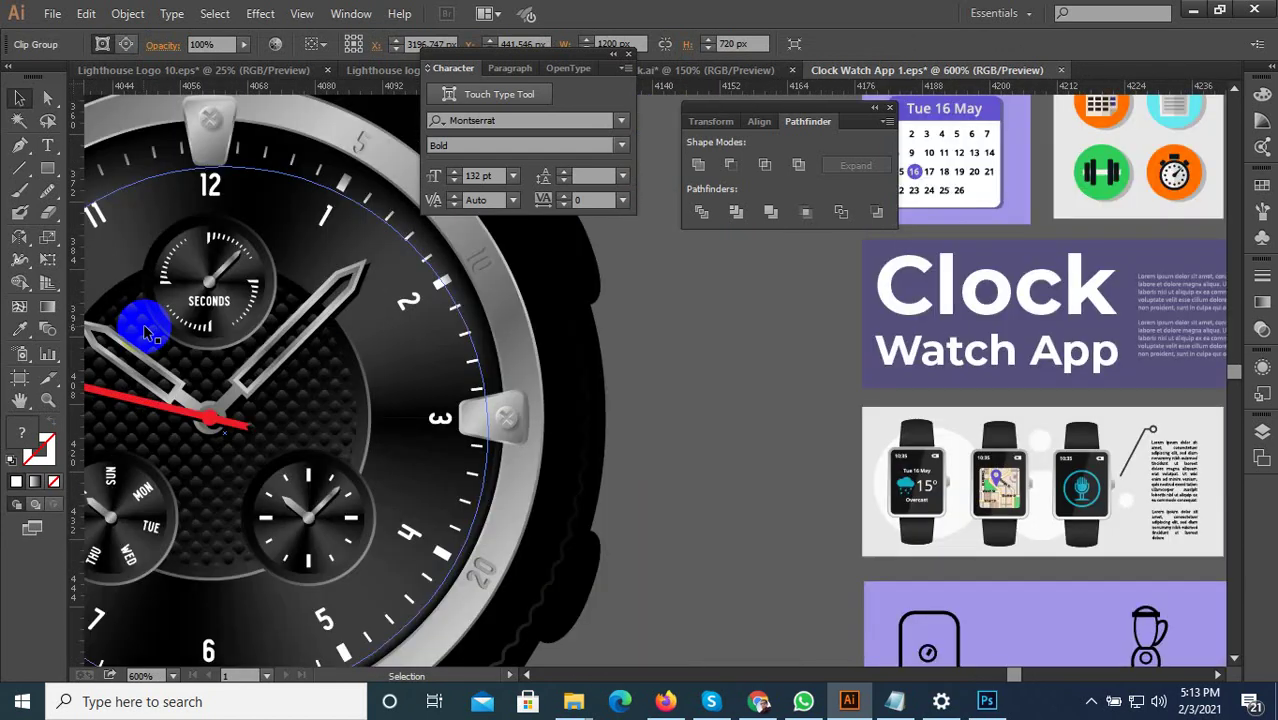
pyautogui.keyDown('alt'); pyautogui.scroll(-3, 713, 505); pyautogui.keyUp('alt')
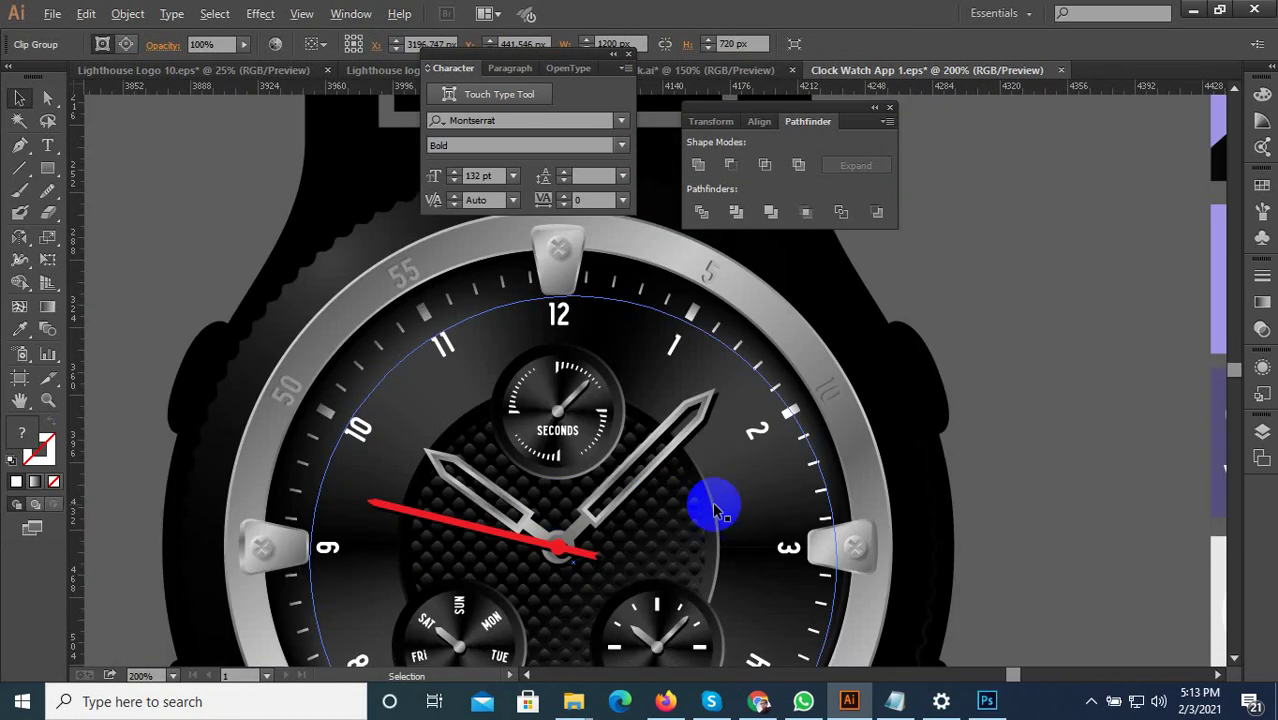
pyautogui.click(607, 520)
pyautogui.keyDown('alt'); pyautogui.scroll(-2, 613, 520); pyautogui.keyUp('alt')
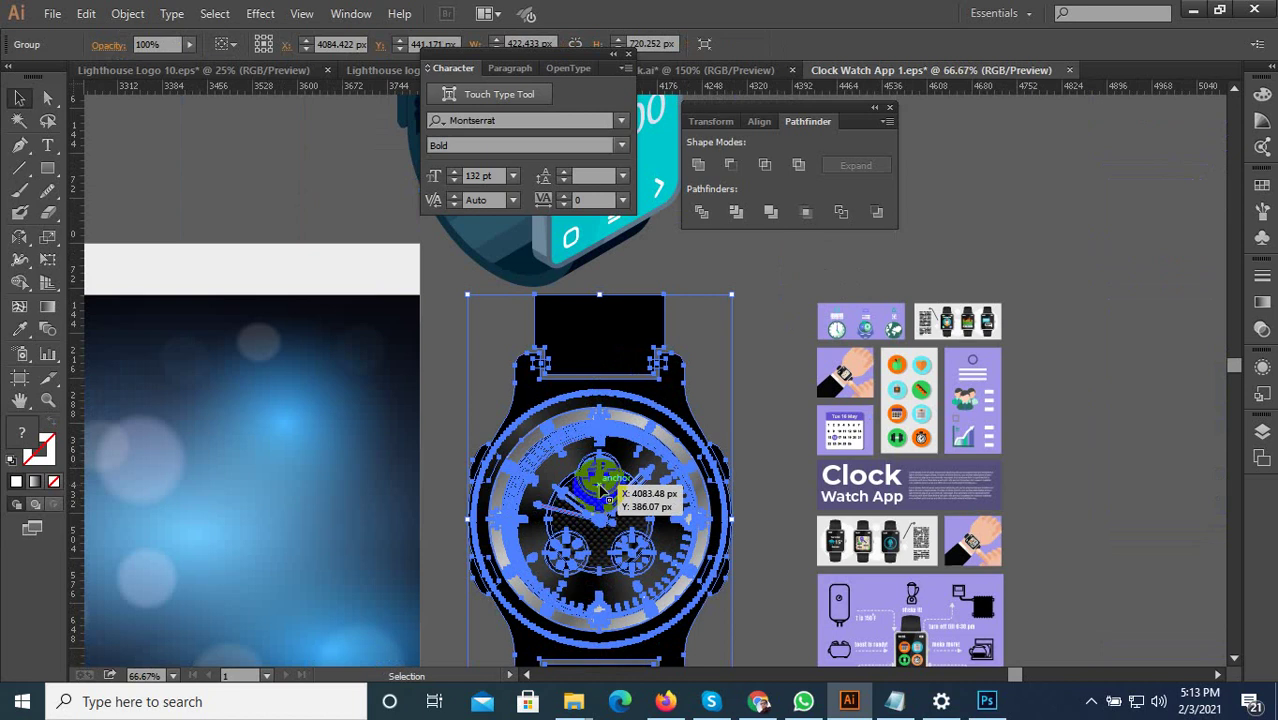
pyautogui.rightClick(597, 484)
pyautogui.click(662, 591)
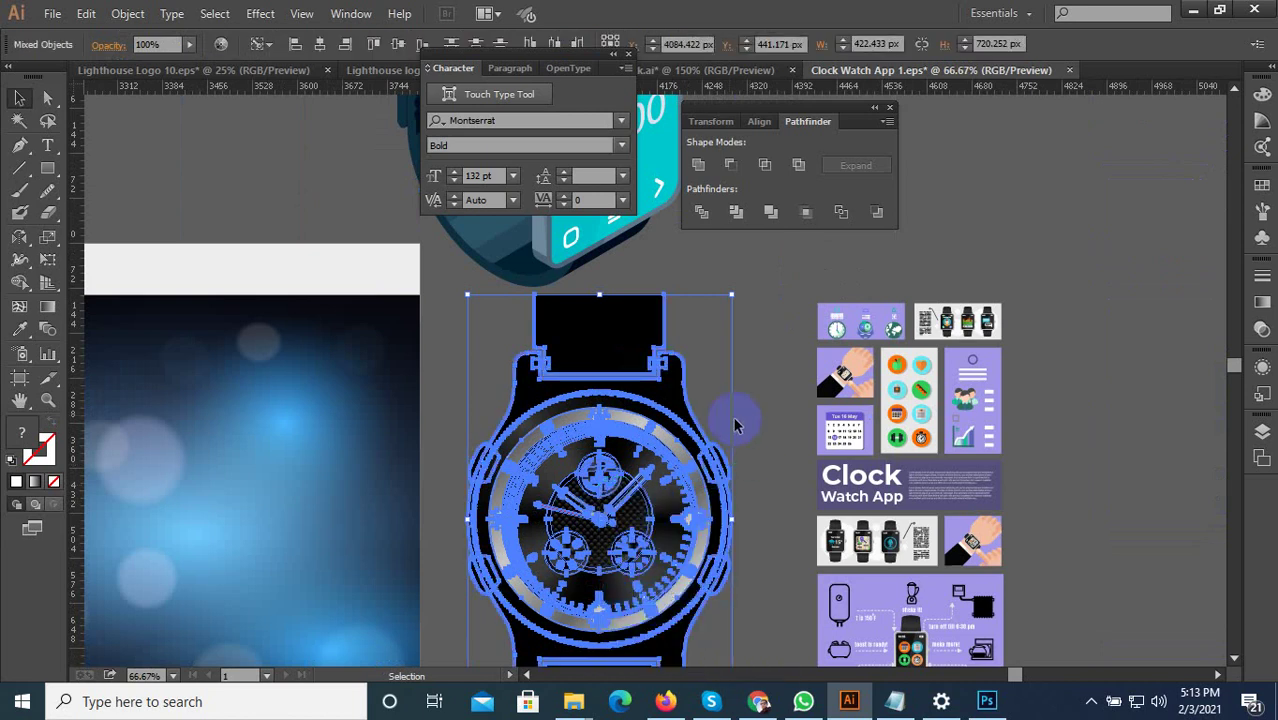
pyautogui.click(736, 425)
# Step: Move the circular shadow ring off the watch face to the empty canvas right of the infographic panel
pyautogui.click(625, 452)
pyautogui.keyDown('alt'); pyautogui.scroll(-2, 569, 496); pyautogui.keyUp('alt')
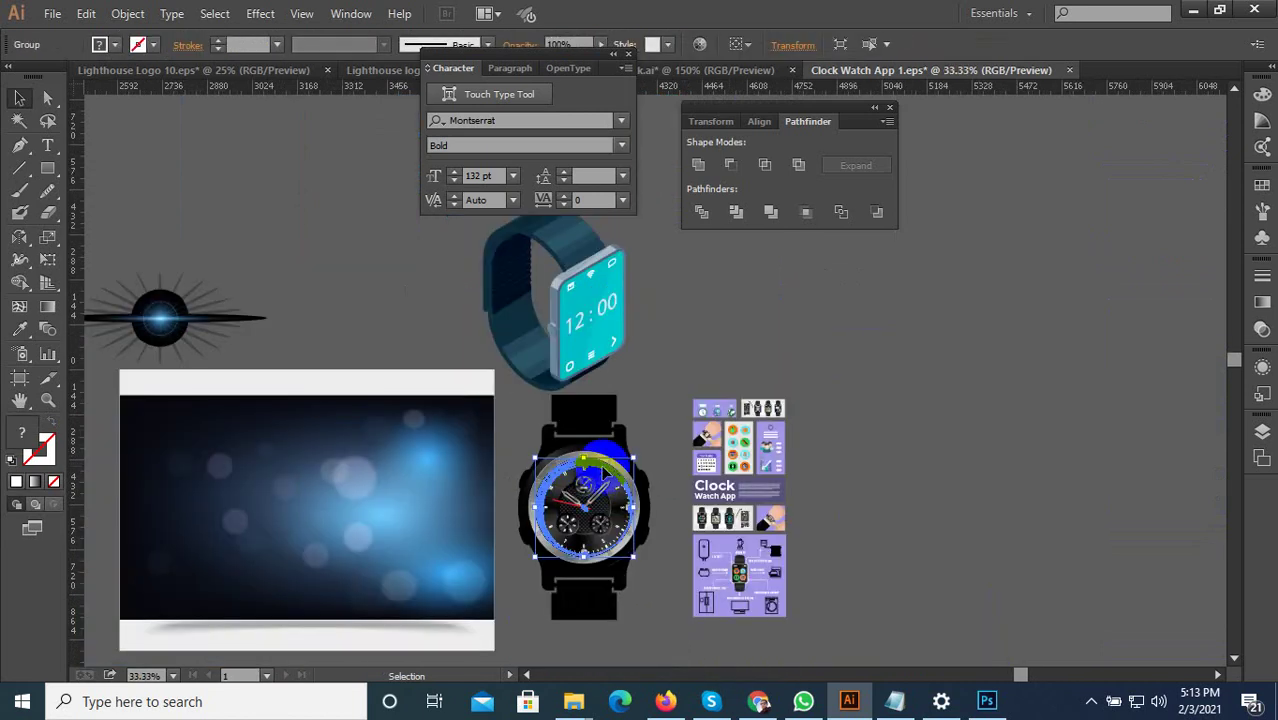
pyautogui.moveTo(853, 482); pyautogui.dragTo(886, 505)
pyautogui.click(956, 599)
# Step: Move the red second hand, both silver hands and the SECONDS sub-dial off the watch face to its right
pyautogui.keyDown('alt'); pyautogui.scroll(1, 920, 605); pyautogui.keyUp('alt')
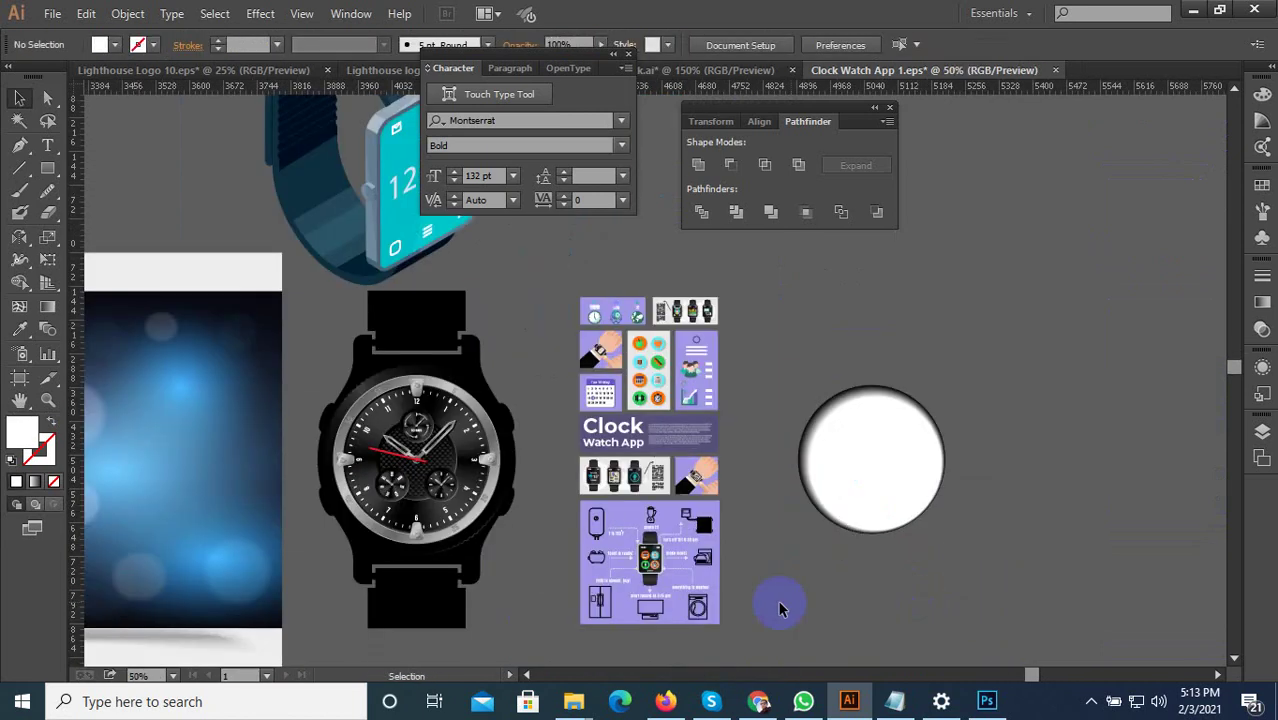
pyautogui.moveTo(714, 490); pyautogui.dragTo(824, 545)
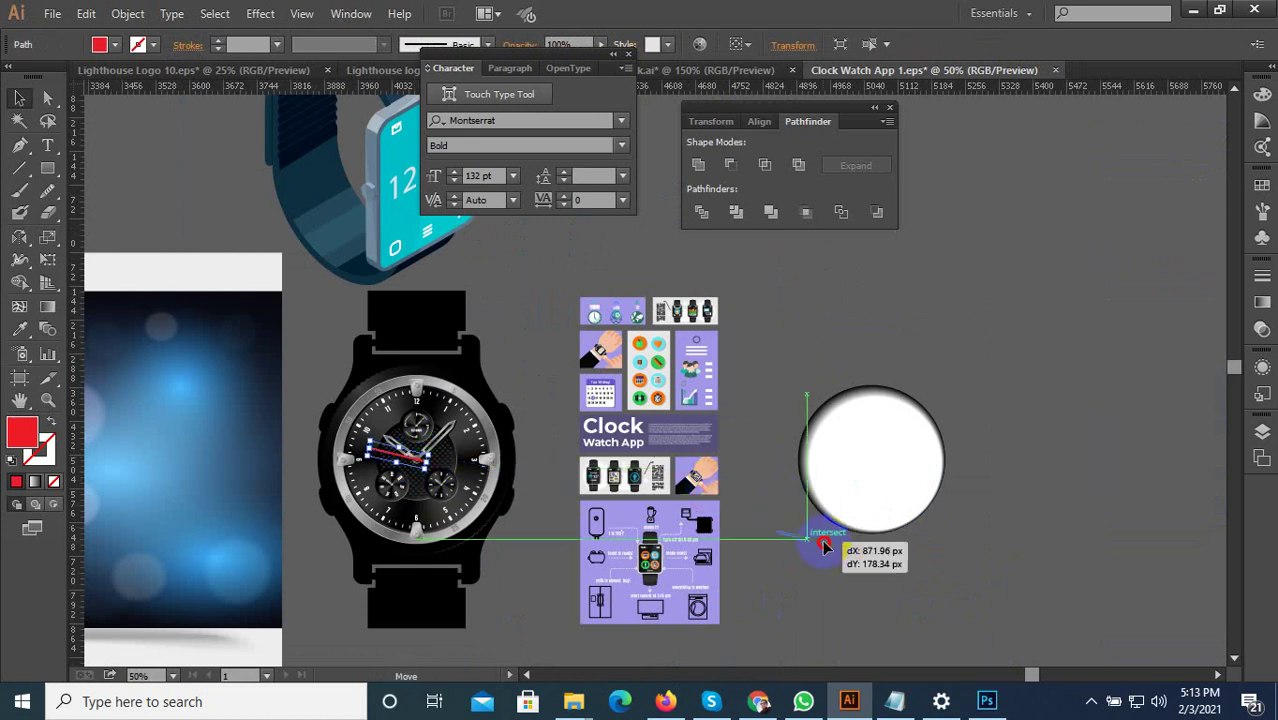
pyautogui.moveTo(432, 452); pyautogui.dragTo(636, 358)
pyautogui.keyDown('alt'); pyautogui.scroll(3, 420, 453); pyautogui.keyUp('alt')
pyautogui.moveTo(405, 430); pyautogui.dragTo(796, 473)
pyautogui.moveTo(368, 487); pyautogui.dragTo(728, 262)
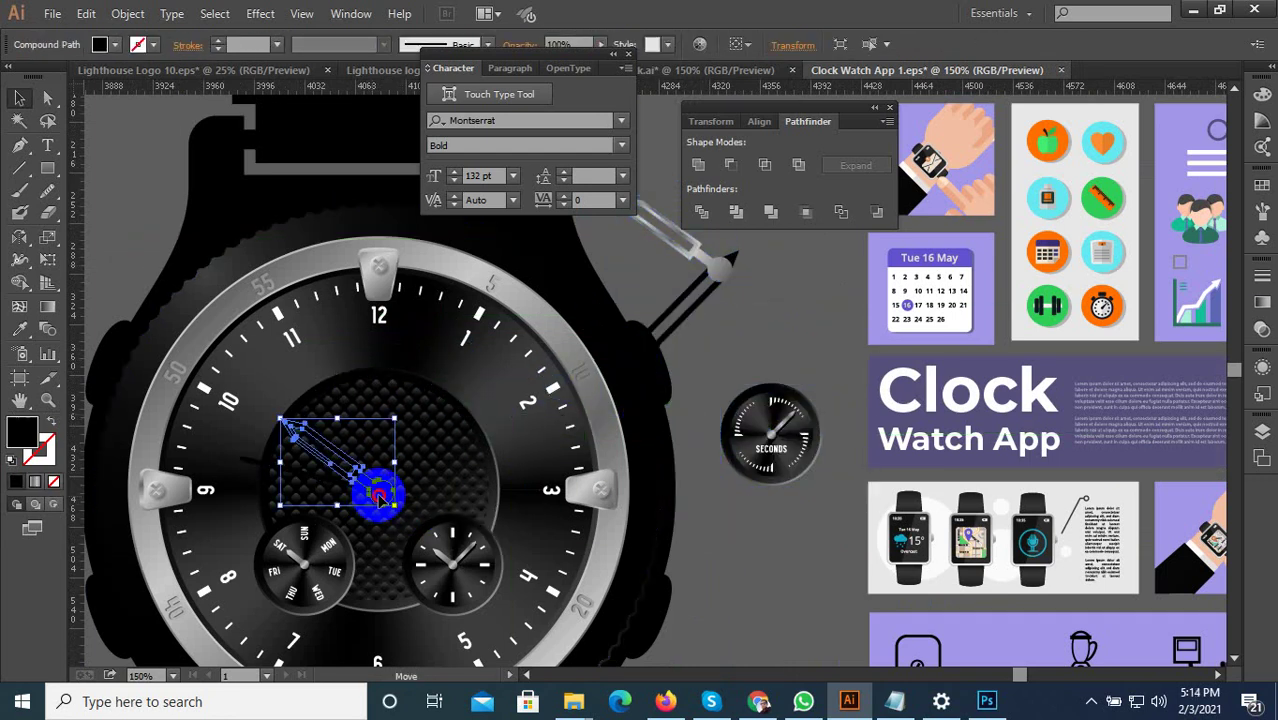
# Step: Move the remaining black hand shadows off the dial, placing them beside the separated silver hour hand
pyautogui.moveTo(380, 497); pyautogui.dragTo(812, 347)
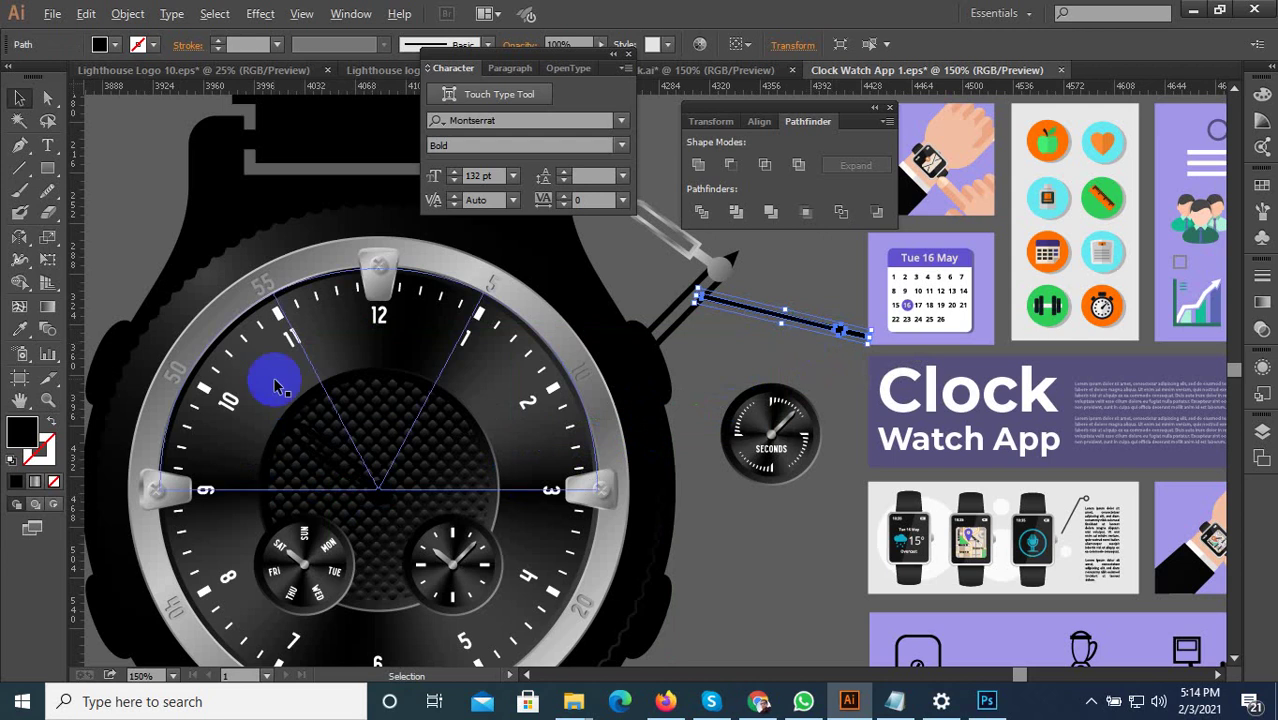
pyautogui.moveTo(280, 388); pyautogui.dragTo(393, 507)
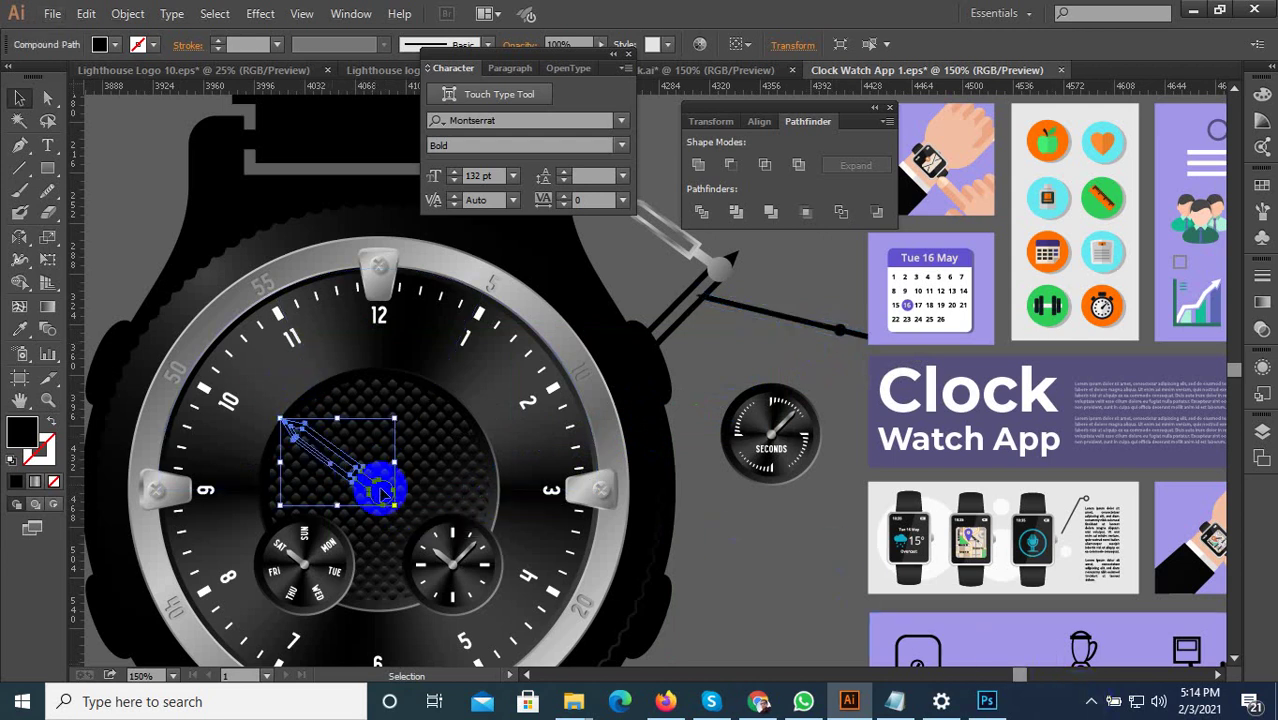
pyautogui.moveTo(355, 500); pyautogui.dragTo(826, 286)
# Step: Move the small clock sub-dial and the textured mesh circle out of the watch face to its right
pyautogui.scroll(-2, 692, 440)
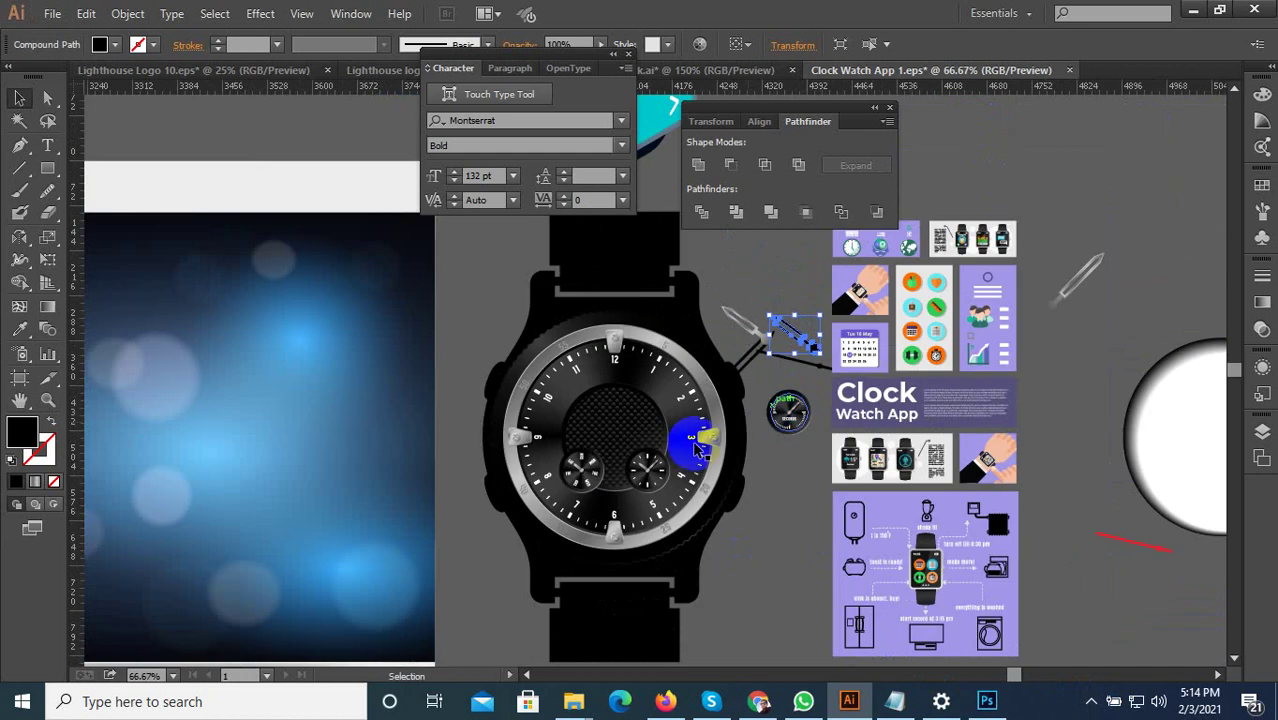
pyautogui.scroll(3, 692, 440)
pyautogui.moveTo(630, 495); pyautogui.dragTo(1118, 480)
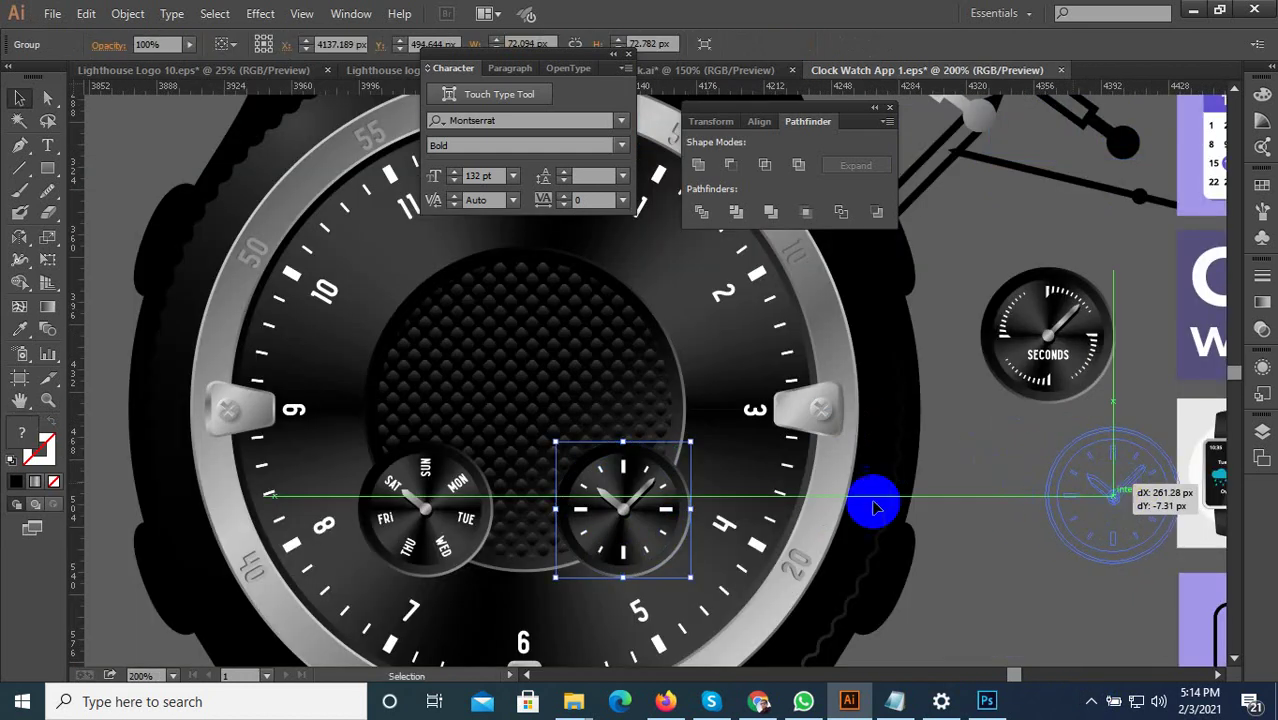
pyautogui.click(620, 430)
pyautogui.scroll(-3, 620, 428)
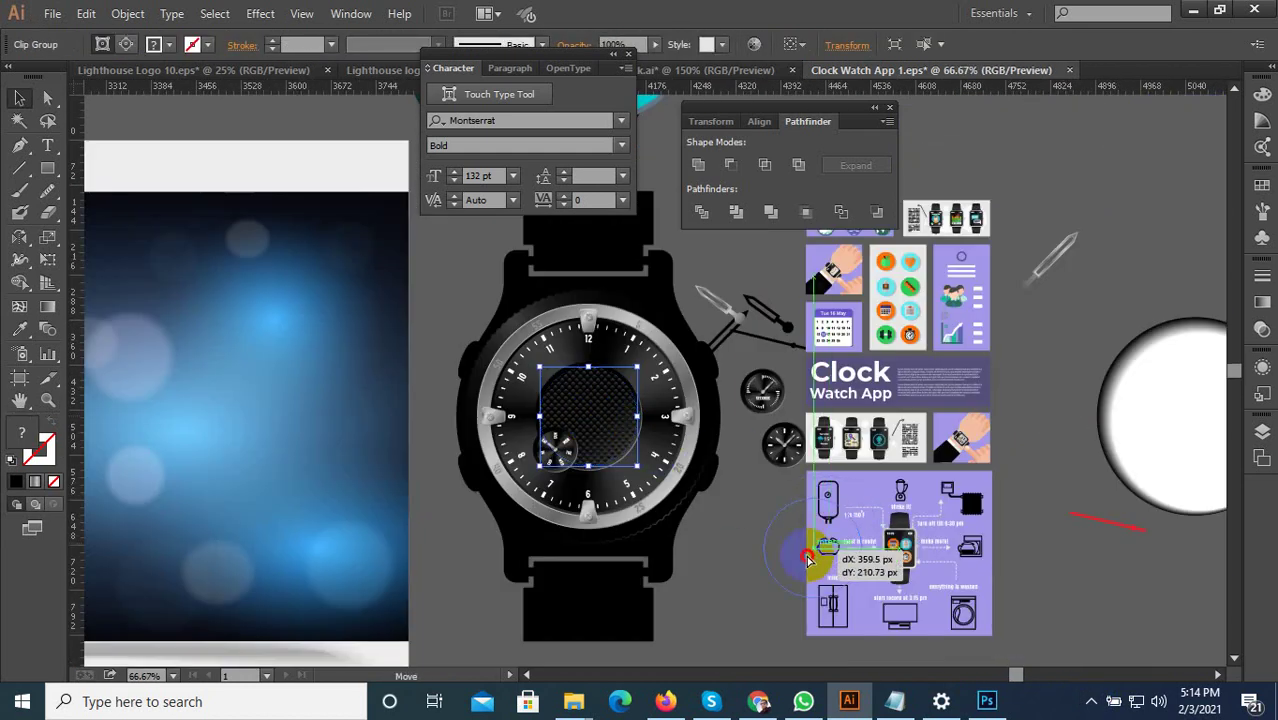
pyautogui.moveTo(760, 555); pyautogui.dragTo(750, 556)
# Step: Move the dark gradient circle from the watch's center to the empty canvas at its lower left
pyautogui.scroll(3, 750, 556)
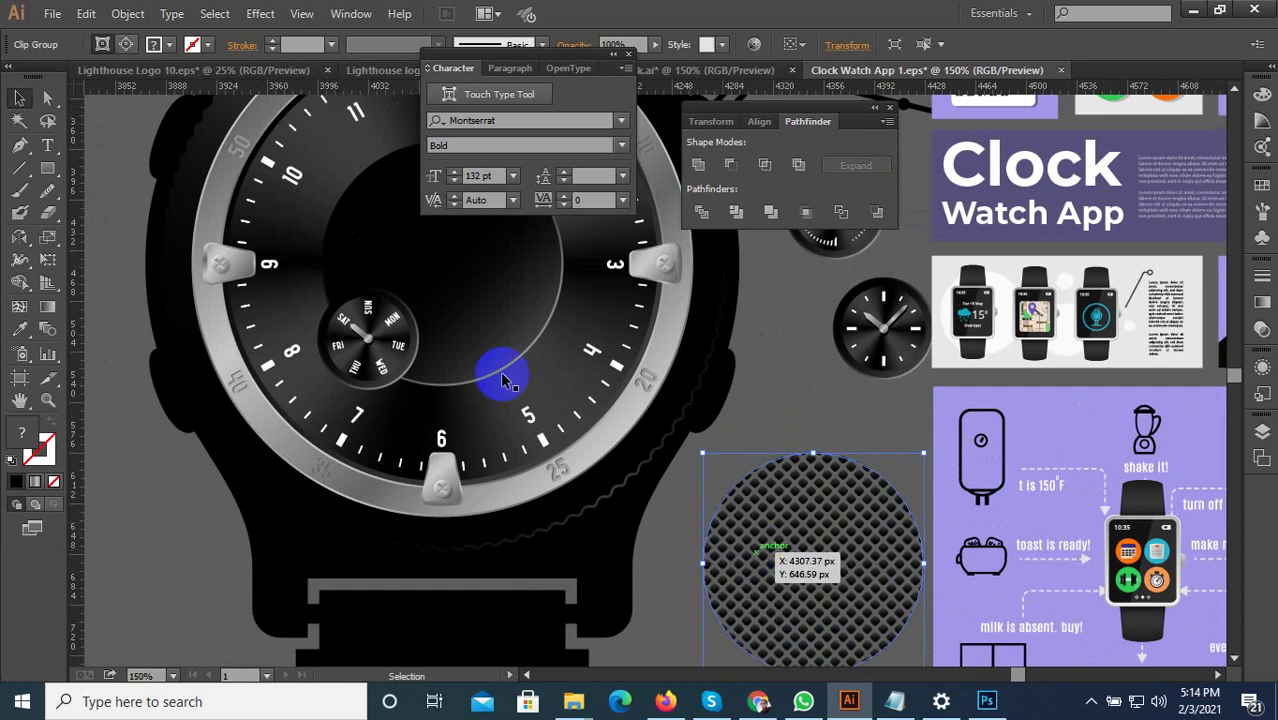
pyautogui.click(503, 380)
pyautogui.scroll(-3, 508, 309)
pyautogui.moveTo(585, 311); pyautogui.dragTo(455, 531)
# Step: Move the group of four silver screw clips off the bezel, placing it to the left of the watch
pyautogui.scroll(3, 455, 530)
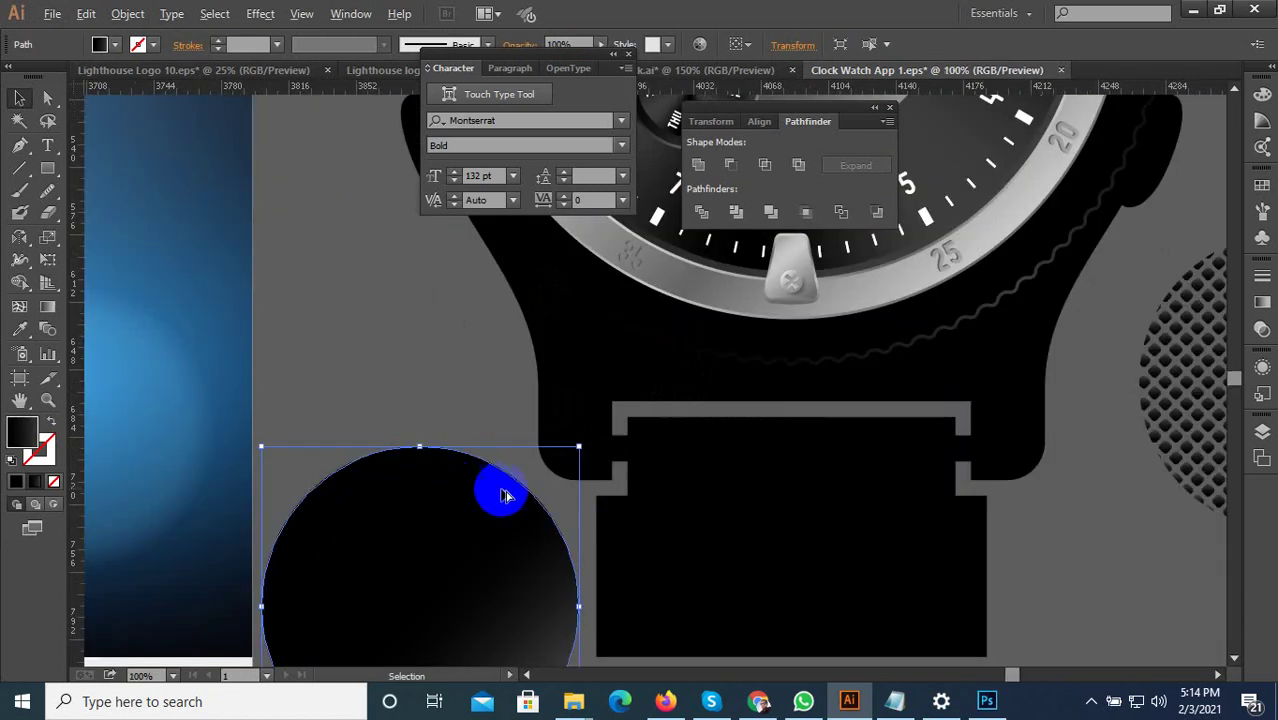
pyautogui.scroll(-3, 505, 495)
pyautogui.scroll(3, 656, 371)
pyautogui.click(670, 394)
pyautogui.scroll(3, 670, 394)
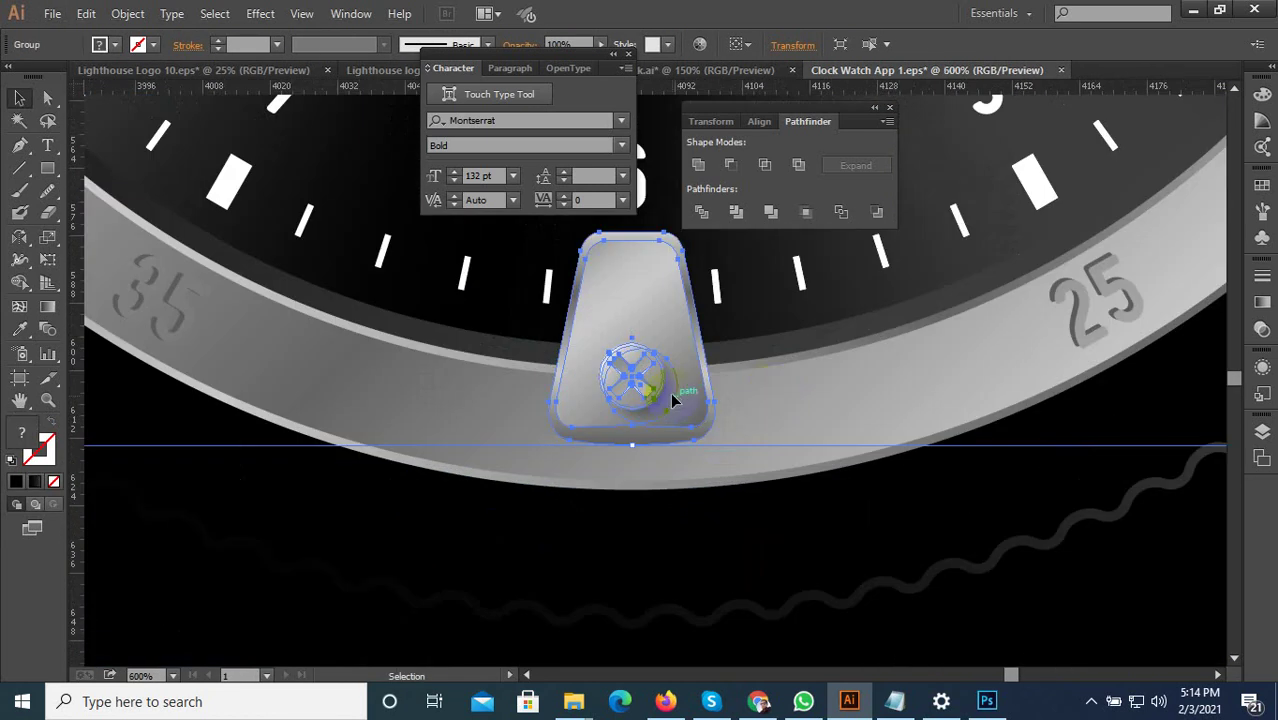
pyautogui.scroll(-3, 672, 398)
pyautogui.moveTo(725, 395); pyautogui.dragTo(348, 440)
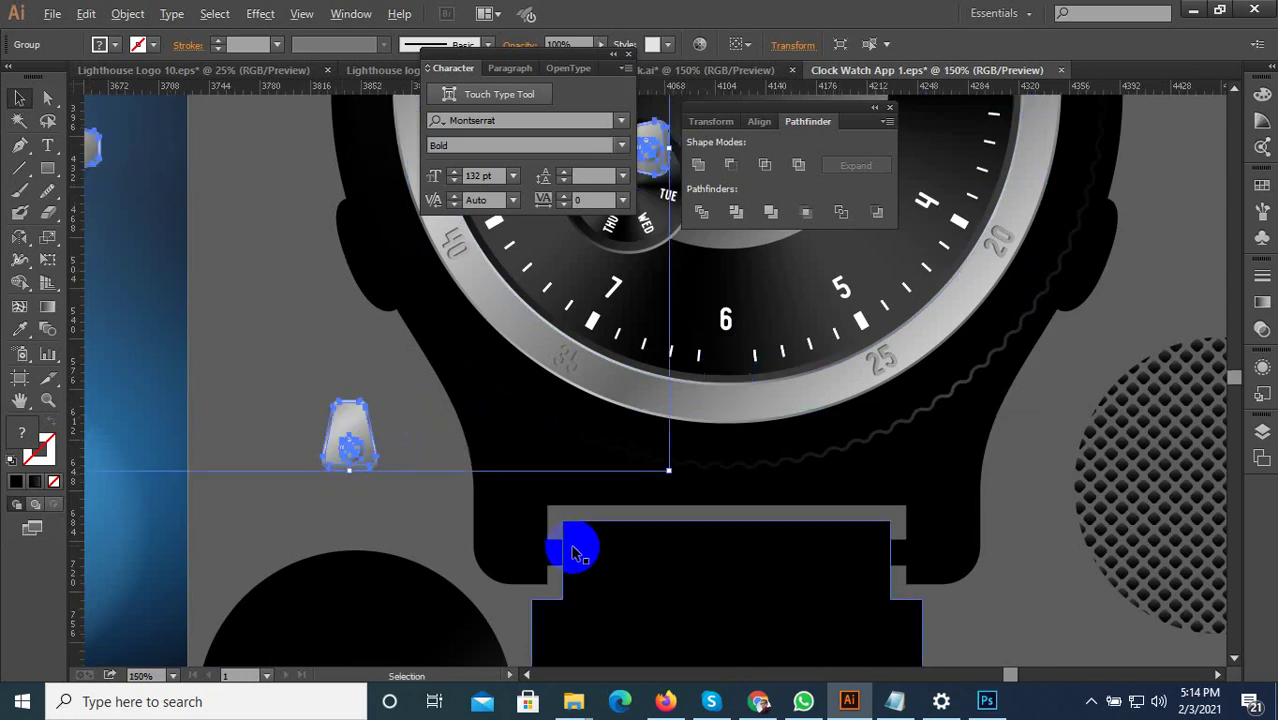
pyautogui.scroll(-2, 573, 549)
pyautogui.scroll(1, 590, 376)
pyautogui.moveTo(612, 330); pyautogui.dragTo(330, 405)
pyautogui.click(344, 431)
# Step: Move the embossed minute numerals off the silver bezel, placing them among the separated clips left of the watch
pyautogui.scroll(3, 344, 431)
pyautogui.scroll(2, 370, 343)
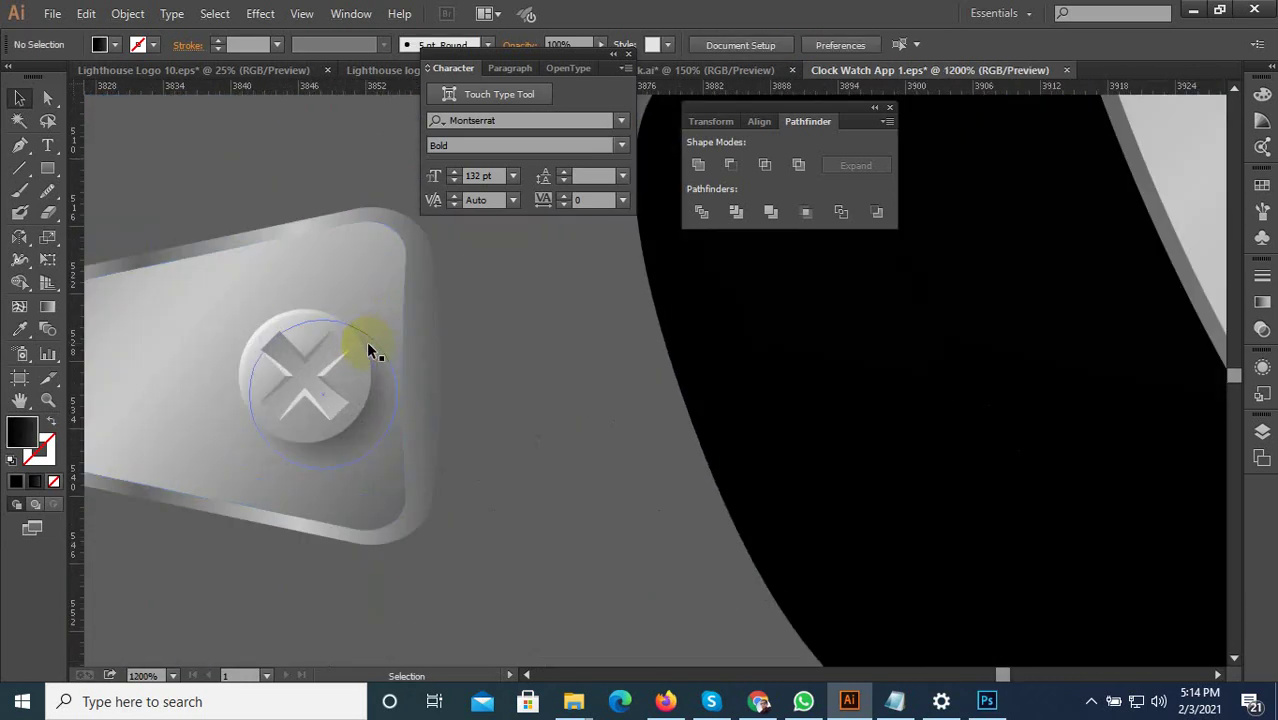
pyautogui.click(294, 466)
pyautogui.scroll(-2, 371, 466)
pyautogui.scroll(-2, 575, 490)
pyautogui.click(538, 463)
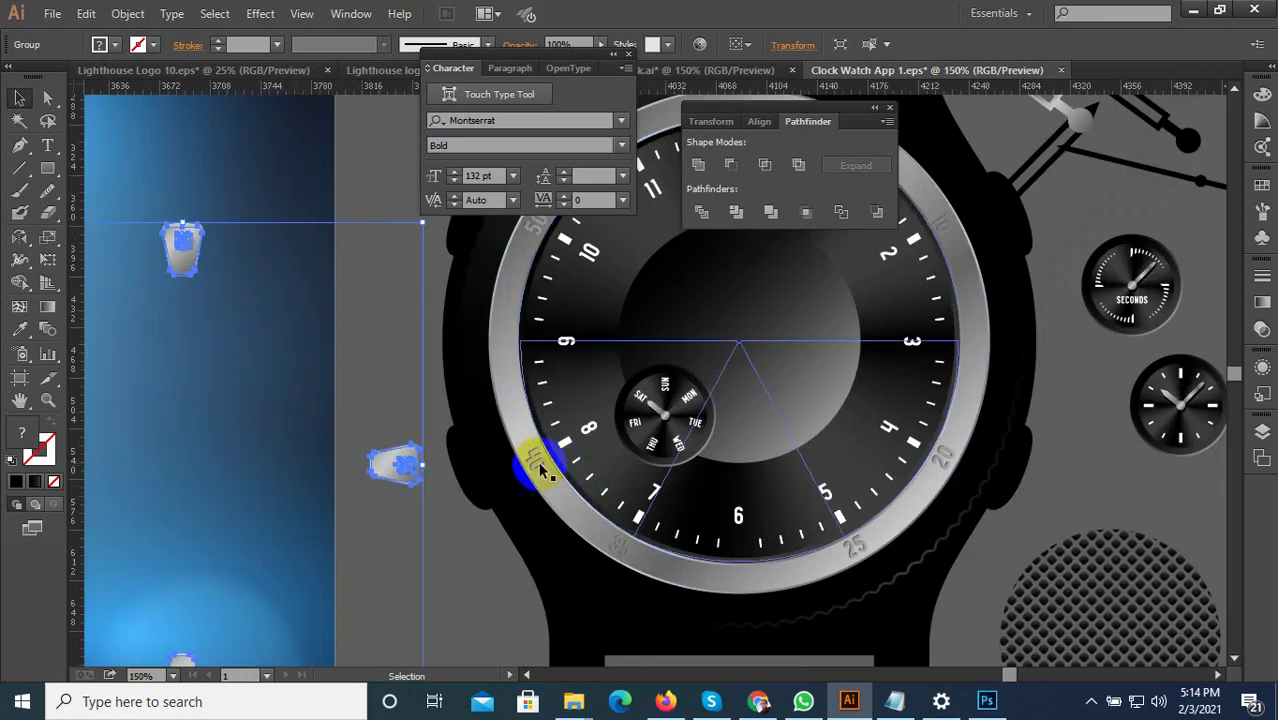
pyautogui.moveTo(536, 470); pyautogui.dragTo(585, 430)
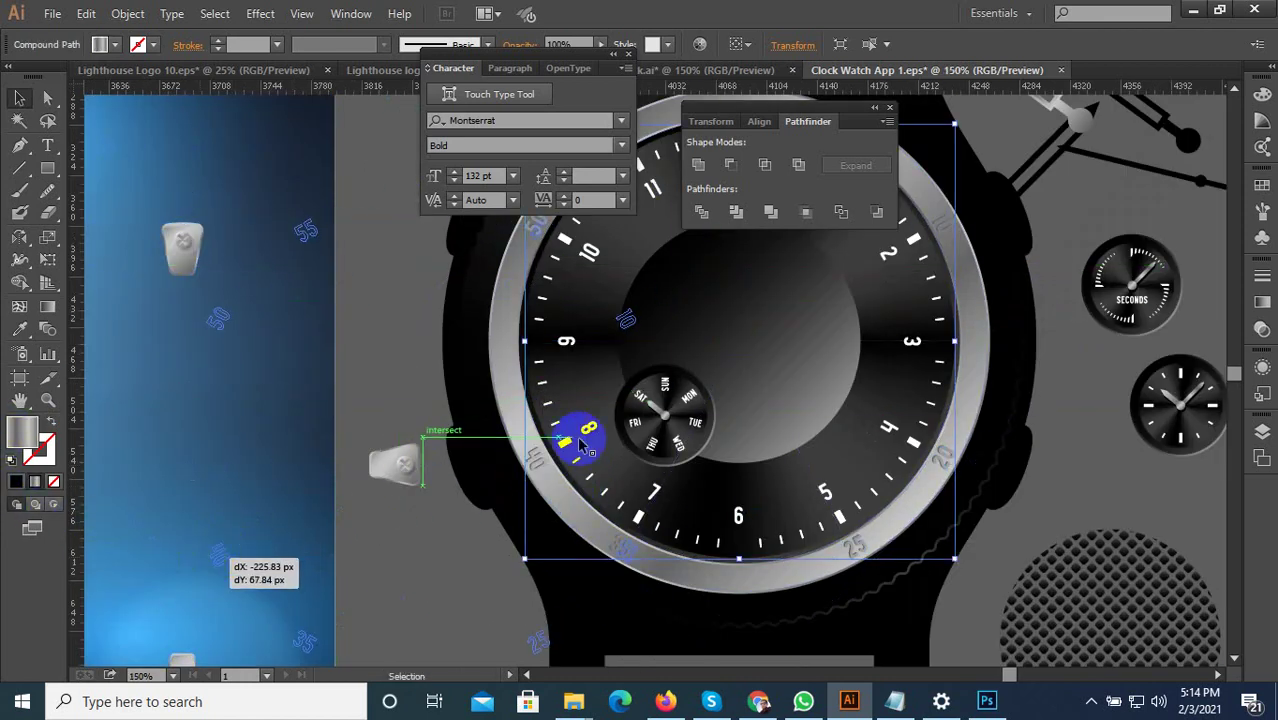
pyautogui.scroll(-1, 585, 430)
pyautogui.moveTo(310, 281); pyautogui.dragTo(204, 243)
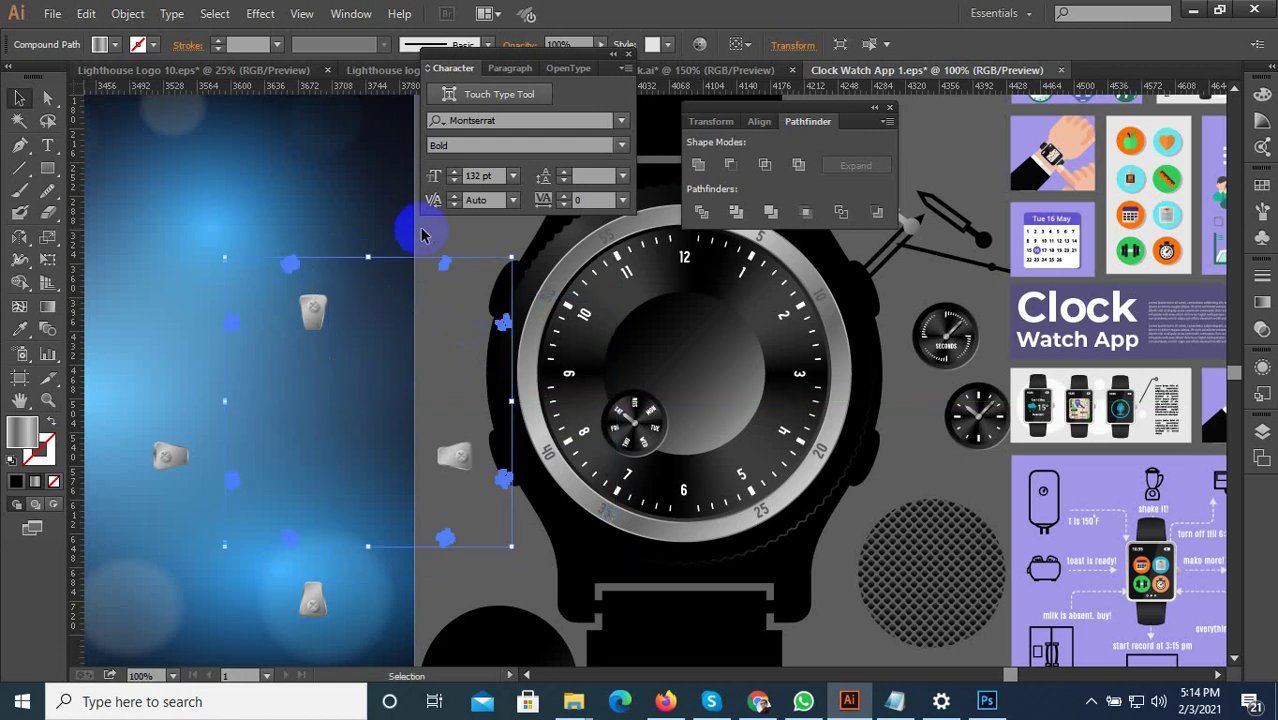
# Step: Move the dark conic-gradient dial disc out of the watch face to the empty canvas below the watch
pyautogui.click(500, 242)
pyautogui.click(459, 289)
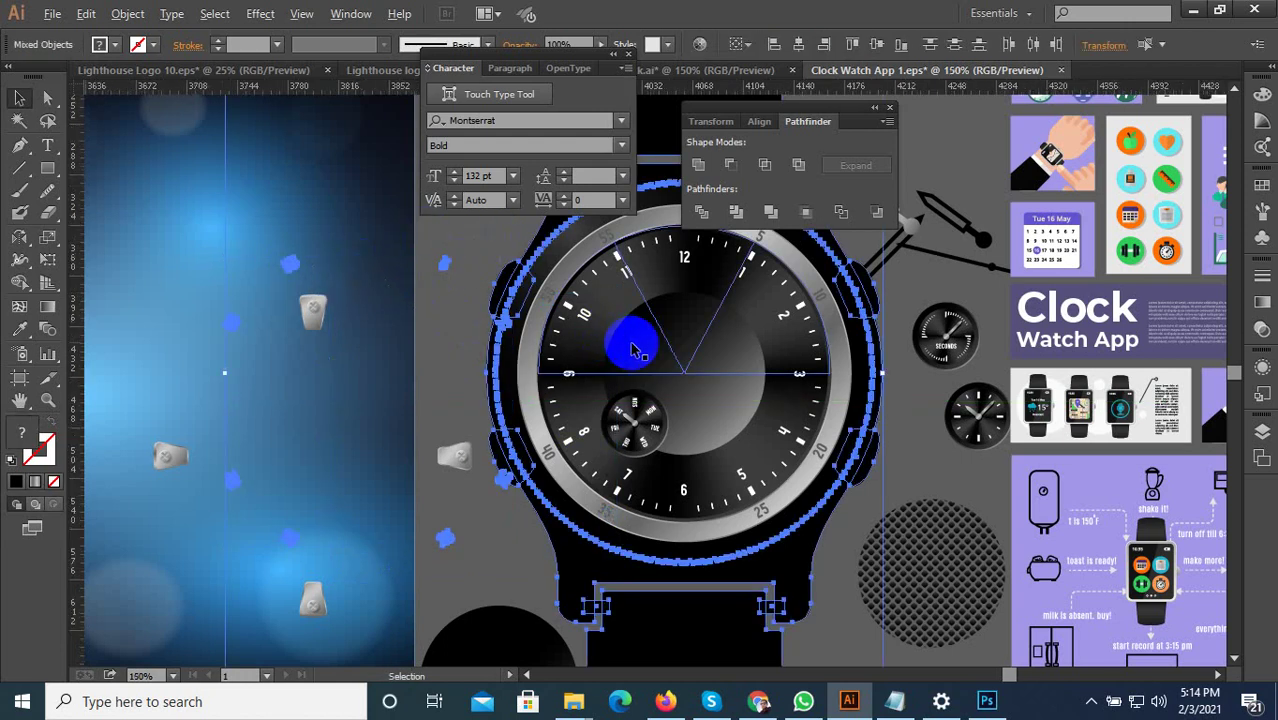
pyautogui.scroll(1, 619, 345)
pyautogui.click(572, 318)
pyautogui.click(556, 314)
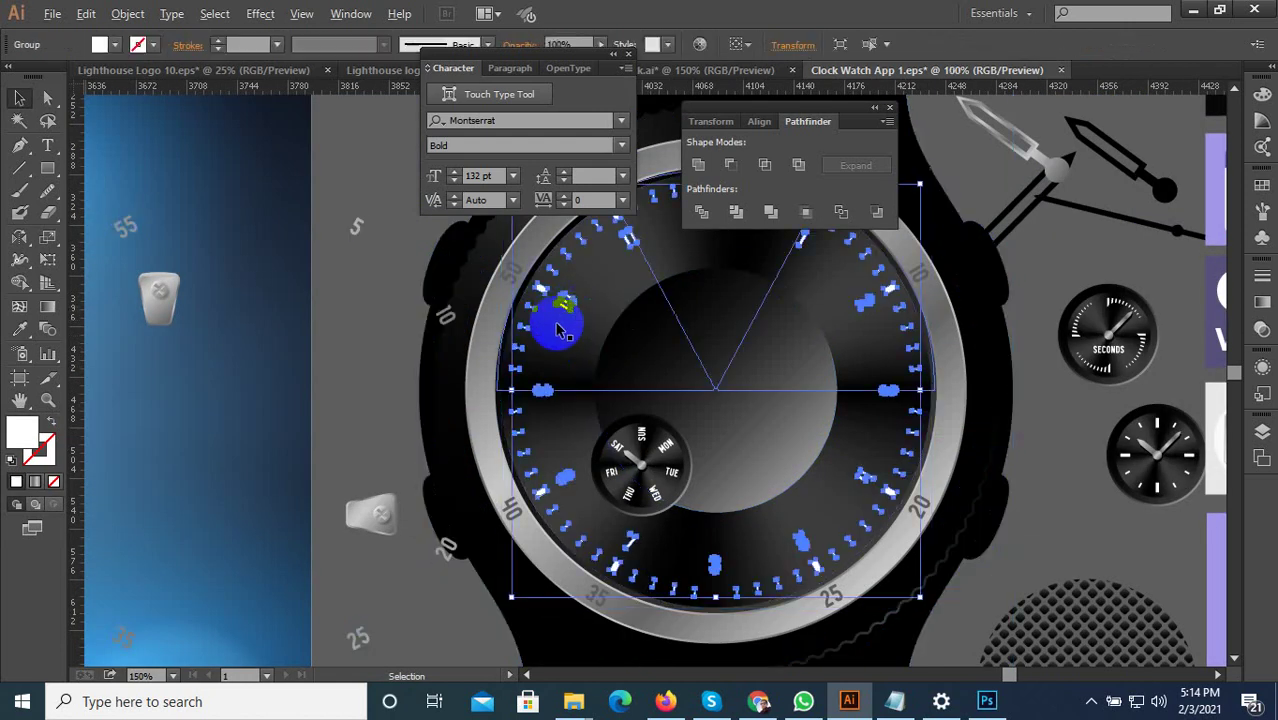
pyautogui.scroll(-2, 556, 314)
pyautogui.moveTo(556, 314); pyautogui.dragTo(716, 615)
pyautogui.scroll(2, 818, 637)
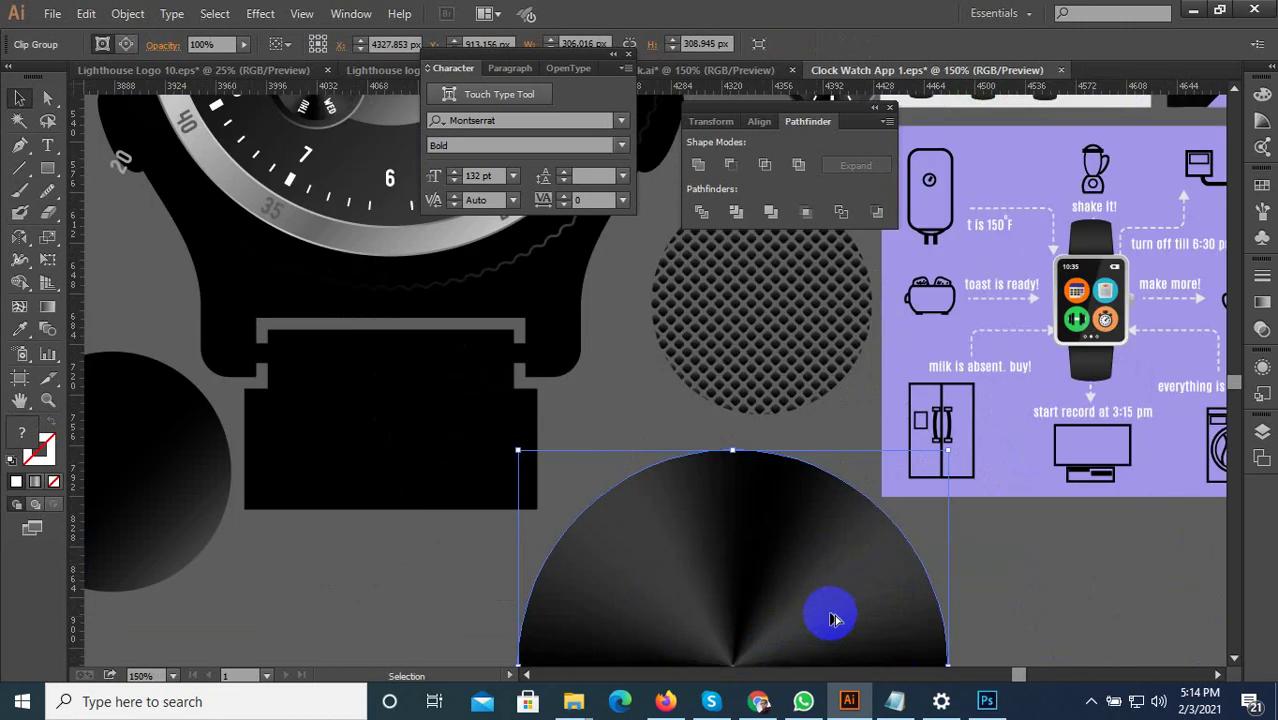
pyautogui.scroll(-3, 827, 613)
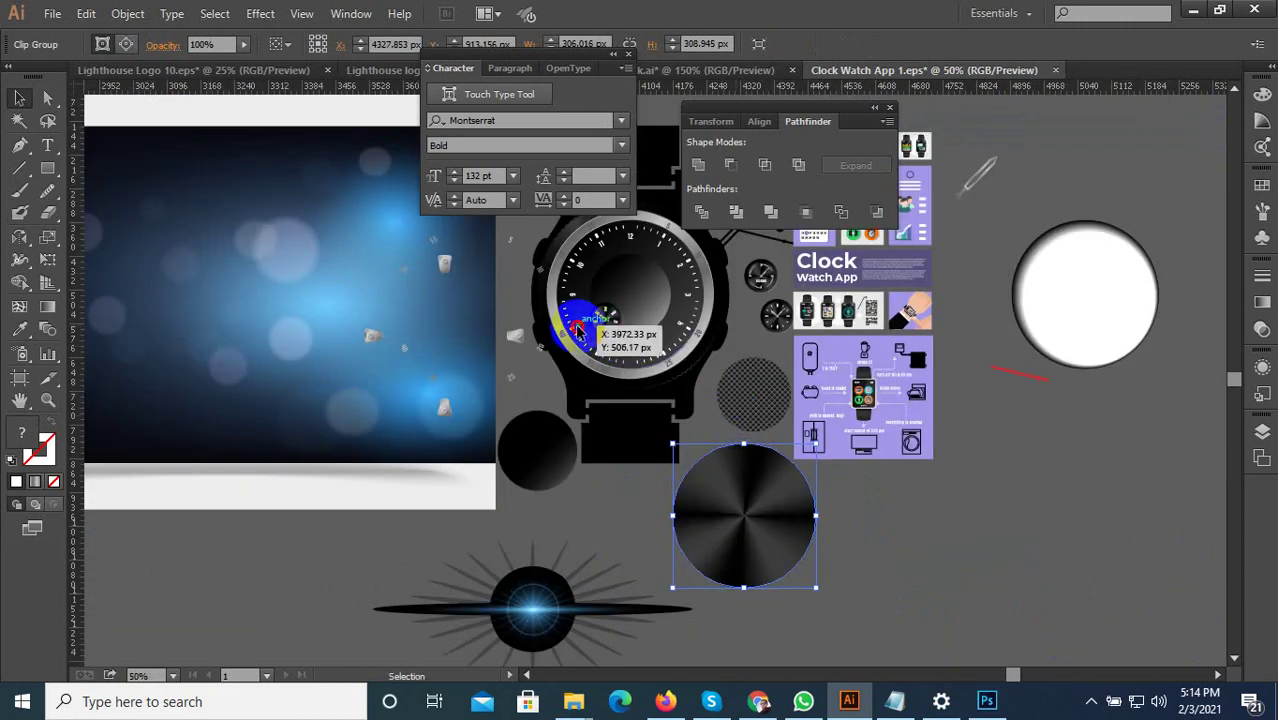
# Step: Move the ring of white hour numerals and tick marks off the watch face, placing it below the purple infographic
pyautogui.moveTo(580, 332); pyautogui.dragTo(1020, 593)
pyautogui.scroll(1, 1024, 462)
pyautogui.click(1027, 473)
pyautogui.scroll(-1, 1000, 473)
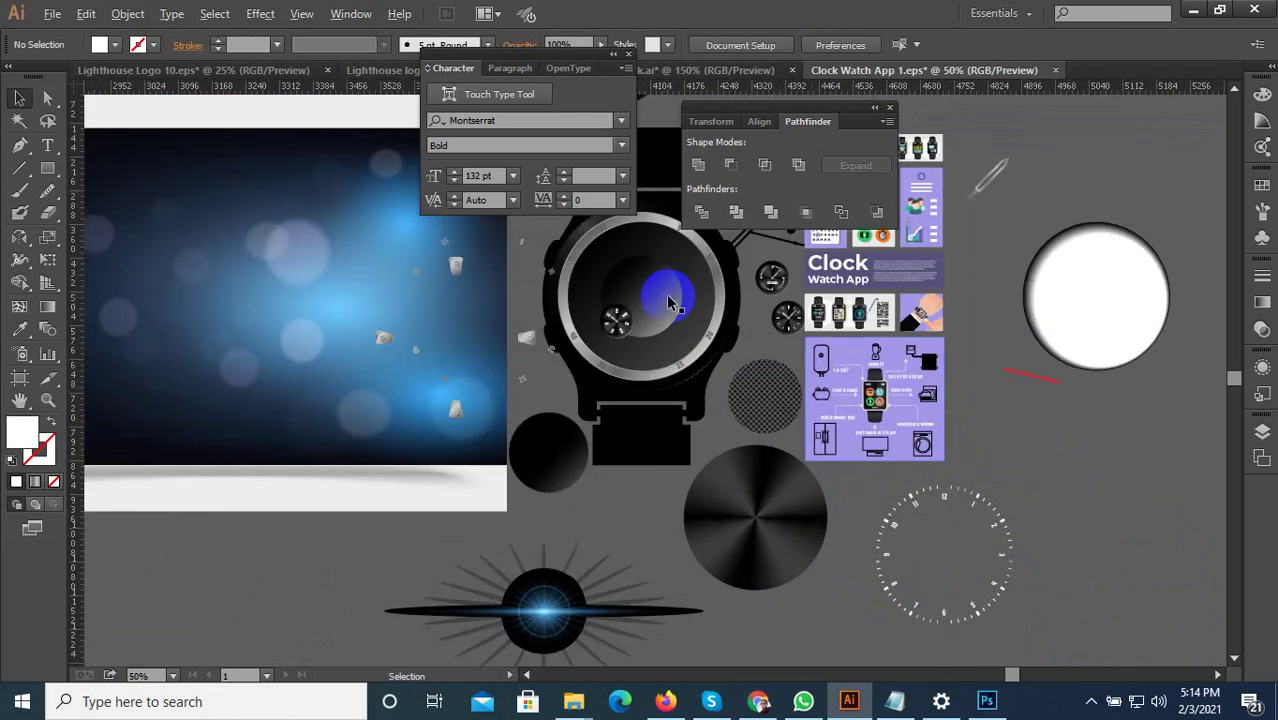
# Step: Move the remaining grey minute numerals off the silver bezel, placing them beside the separated hour ring
pyautogui.scroll(3, 783, 380)
pyautogui.click(792, 422)
pyautogui.scroll(-2, 785, 414)
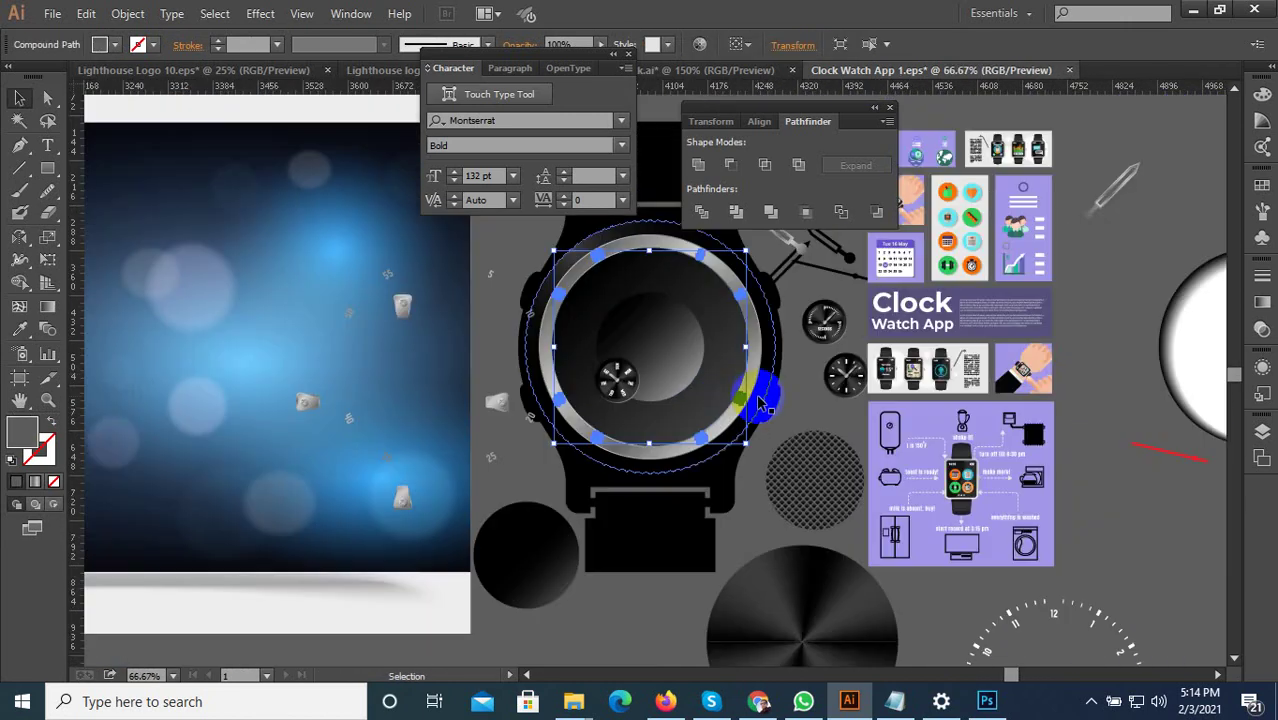
pyautogui.scroll(-1, 750, 405)
pyautogui.moveTo(998, 511); pyautogui.dragTo(1137, 585)
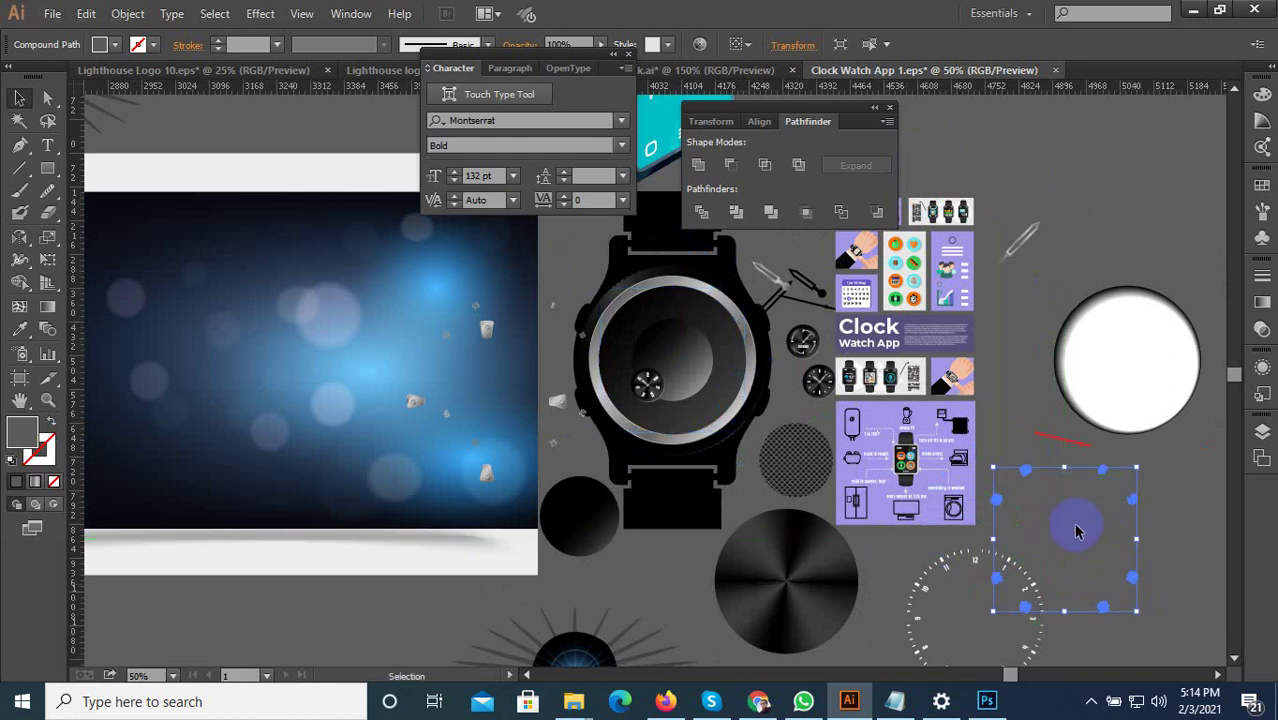
# Step: Recolor the separated minute numerals with the lavender sampled from the infographic's appliance panel
pyautogui.click(1077, 532)
pyautogui.scroll(3, 1049, 503)
pyautogui.click(1004, 424)
pyautogui.scroll(-2, 1004, 424)
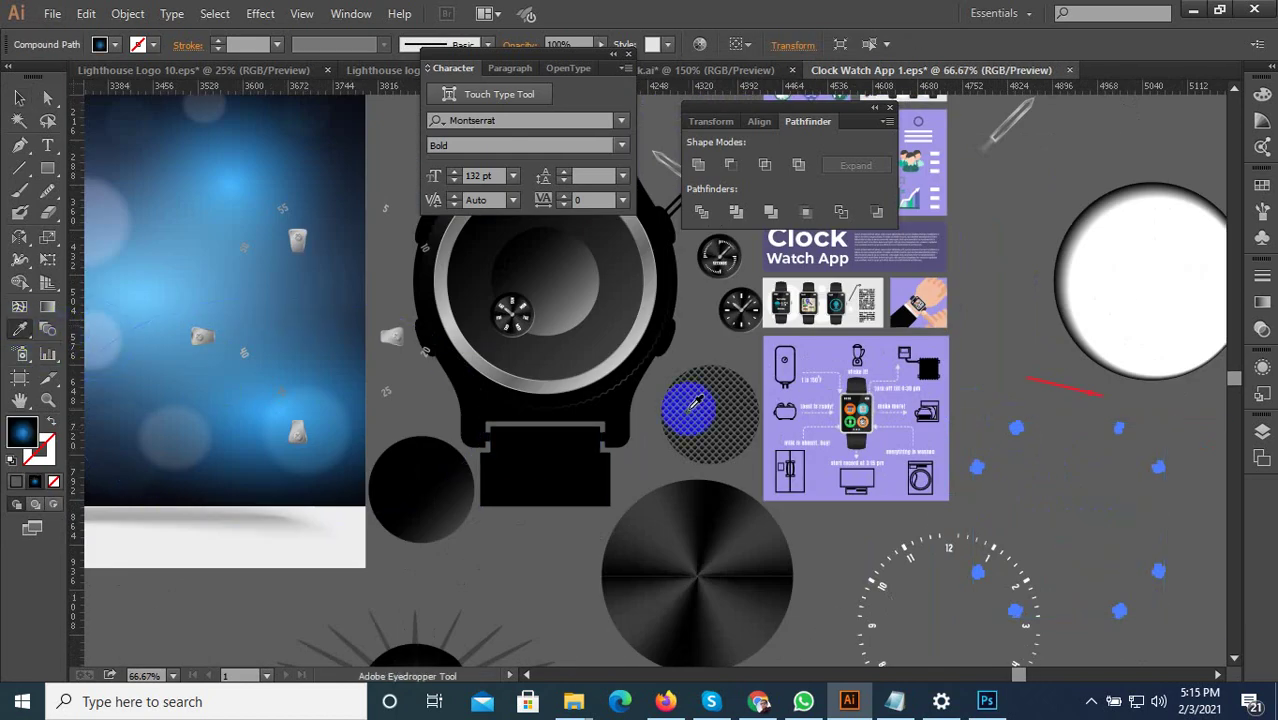
pyautogui.click(746, 543)
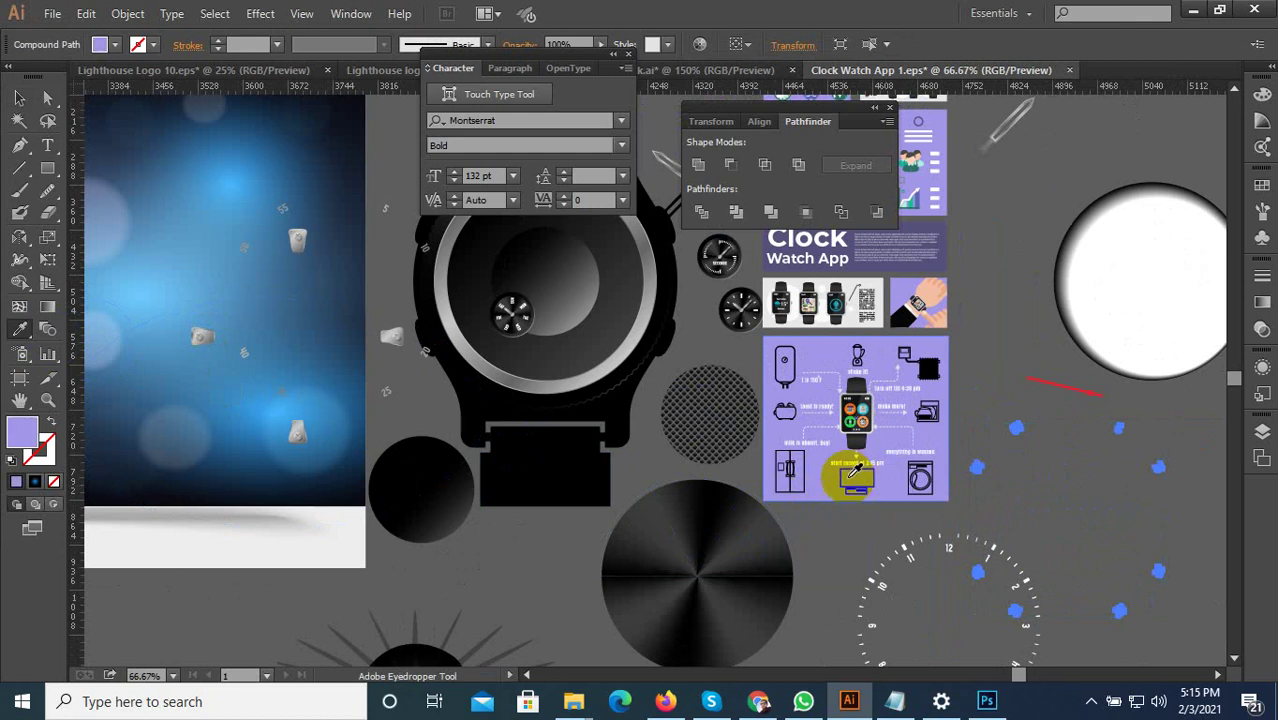
pyautogui.click(1018, 375)
pyautogui.scroll(3, 1050, 458)
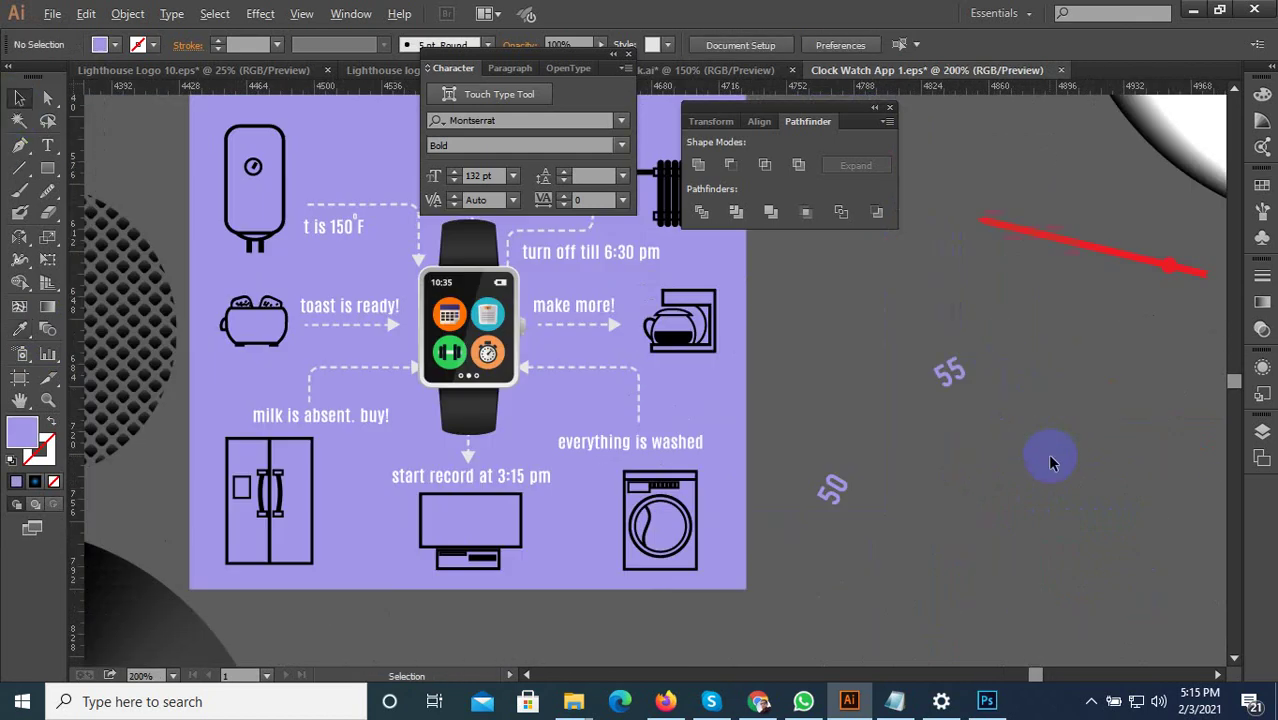
pyautogui.moveTo(910, 341); pyautogui.dragTo(895, 321)
pyautogui.scroll(-3, 1060, 476)
pyautogui.moveTo(1040, 482); pyautogui.dragTo(1160, 554)
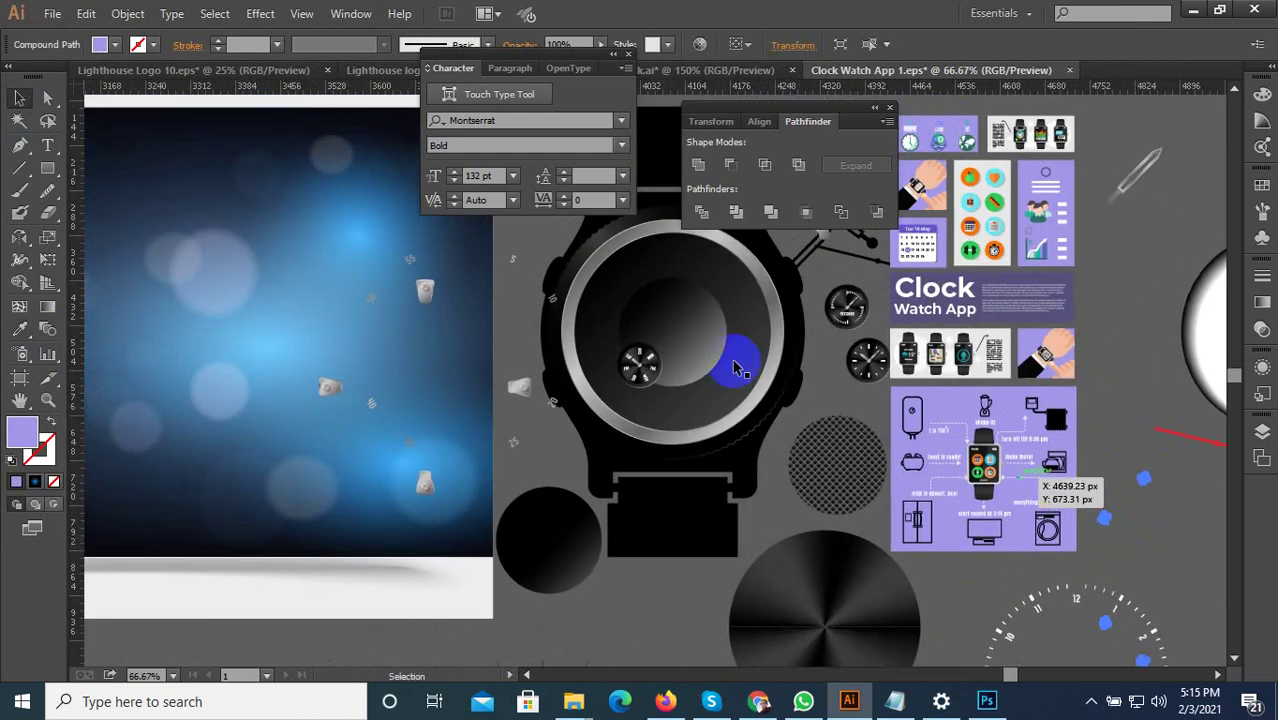
# Step: Move the small grey gradient circle below the watch and the larger dark dial circle to the canvas beyond the infographic
pyautogui.scroll(1, 736, 364)
pyautogui.click(712, 328)
pyautogui.scroll(-2, 686, 334)
pyautogui.moveTo(686, 334); pyautogui.dragTo(681, 571)
pyautogui.moveTo(675, 463); pyautogui.dragTo(676, 465)
pyautogui.moveTo(700, 382); pyautogui.dragTo(1157, 198)
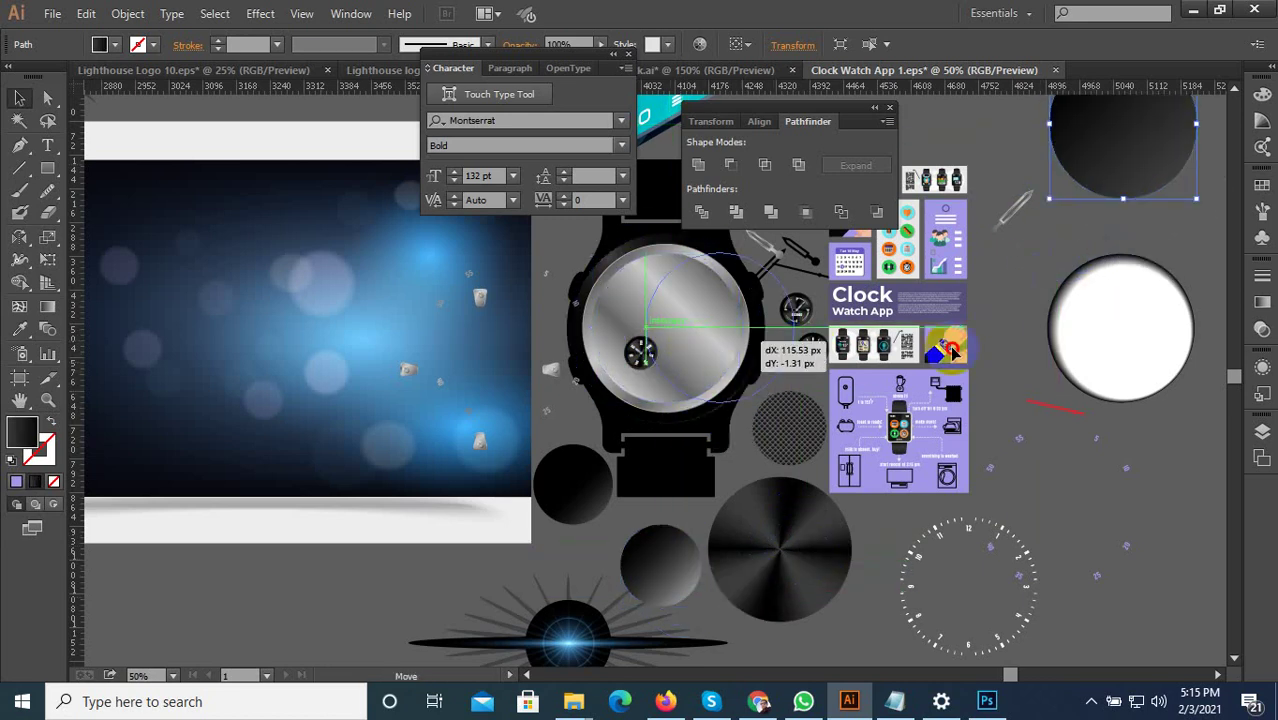
# Step: Move the stacked silver gradient circles out of the watch case, spreading them down the canvas beside the white disc
pyautogui.moveTo(953, 350); pyautogui.dragTo(1141, 215)
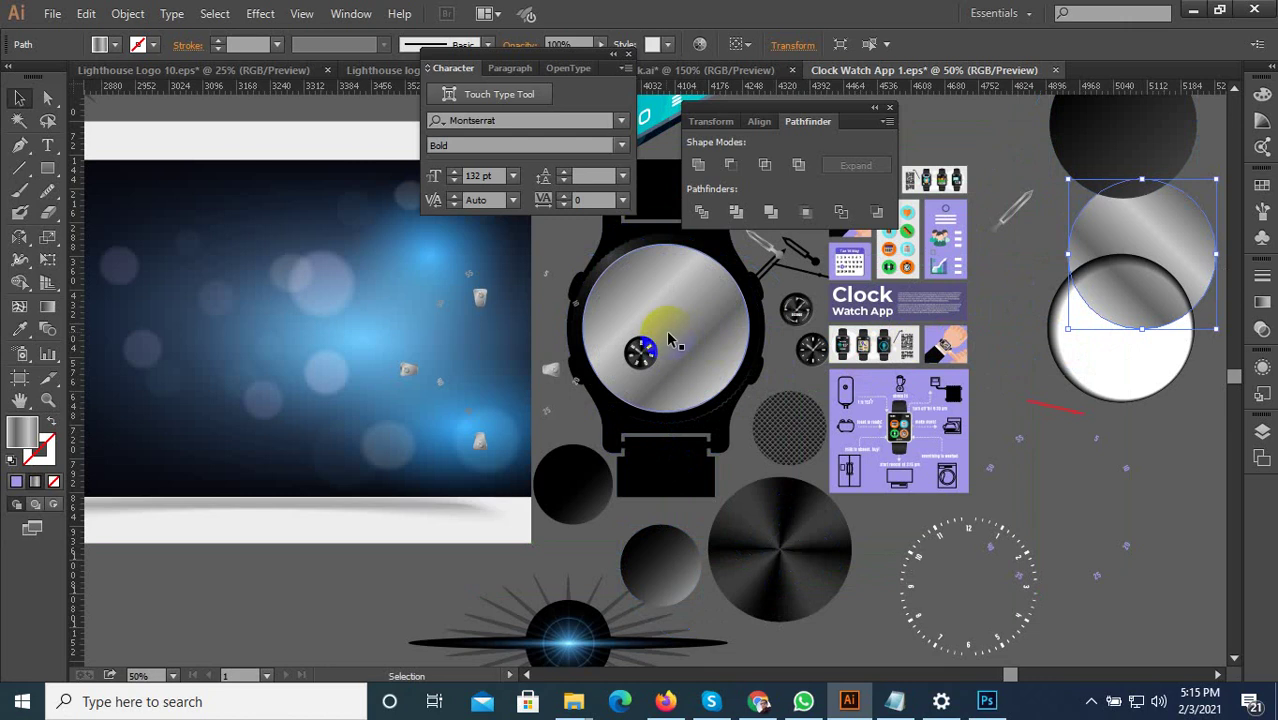
pyautogui.moveTo(1178, 466); pyautogui.dragTo(1178, 466)
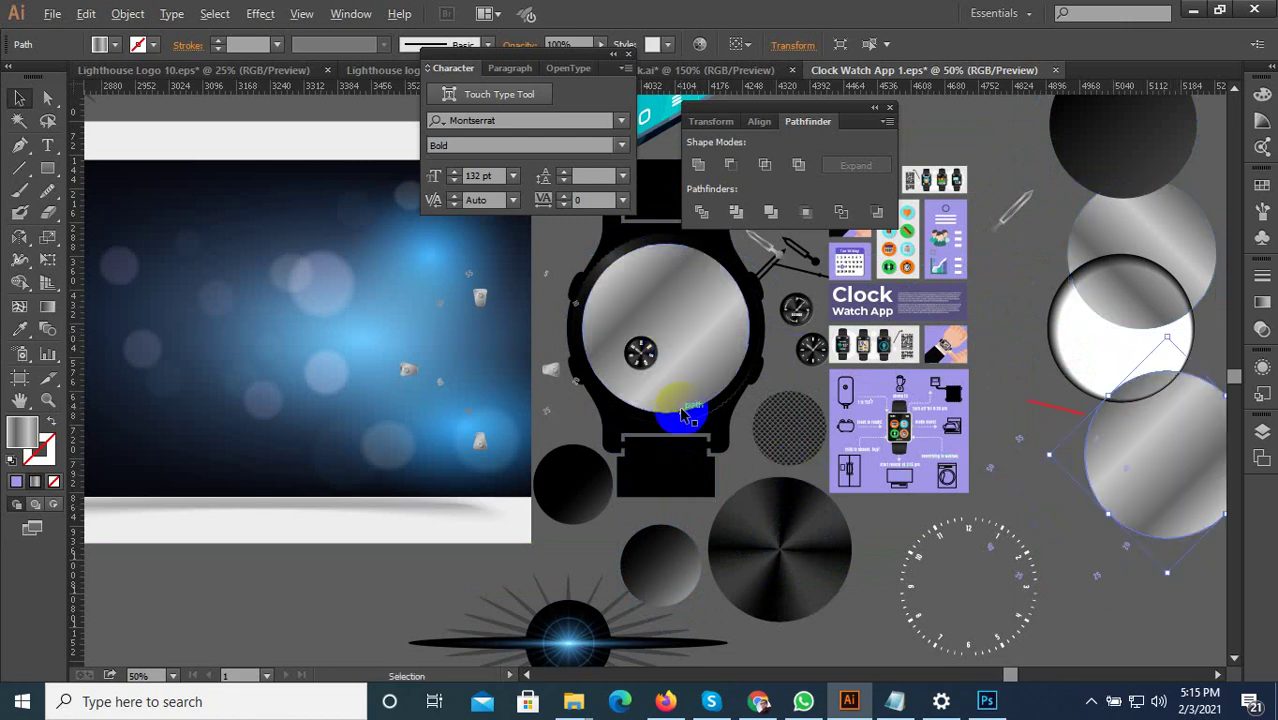
pyautogui.scroll(-2, 683, 412)
pyautogui.moveTo(1027, 552); pyautogui.dragTo(944, 537)
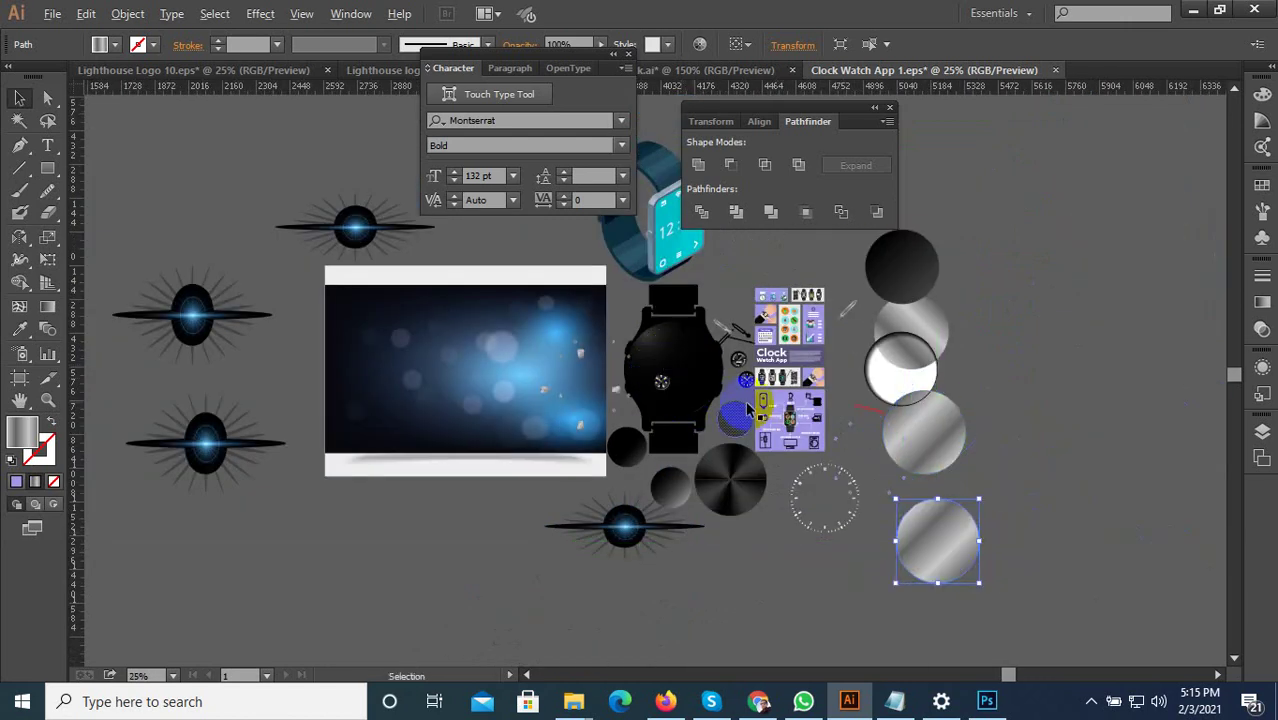
# Step: Move the black watch body to the empty canvas right of the silver circles and ungroup it
pyautogui.moveTo(692, 355); pyautogui.dragTo(1054, 343)
pyautogui.click(1117, 478)
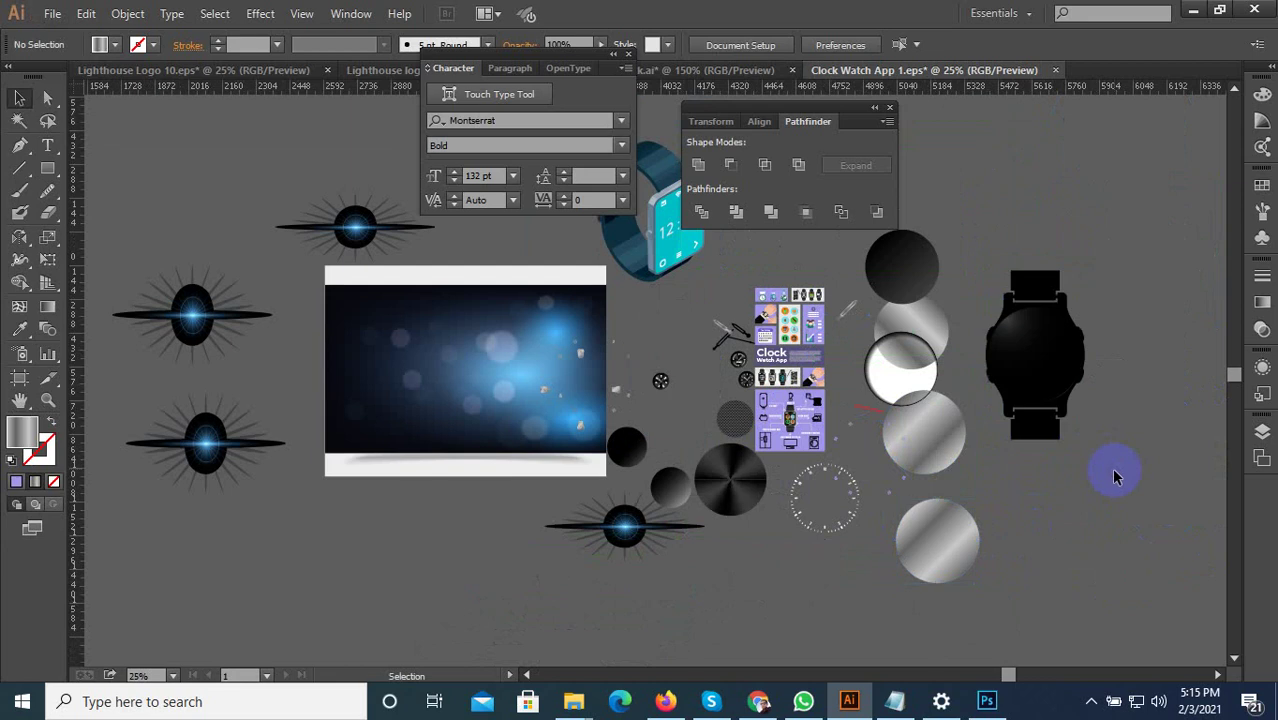
pyautogui.click(1030, 372)
pyautogui.scroll(2, 1050, 348)
pyautogui.rightClick(1050, 348)
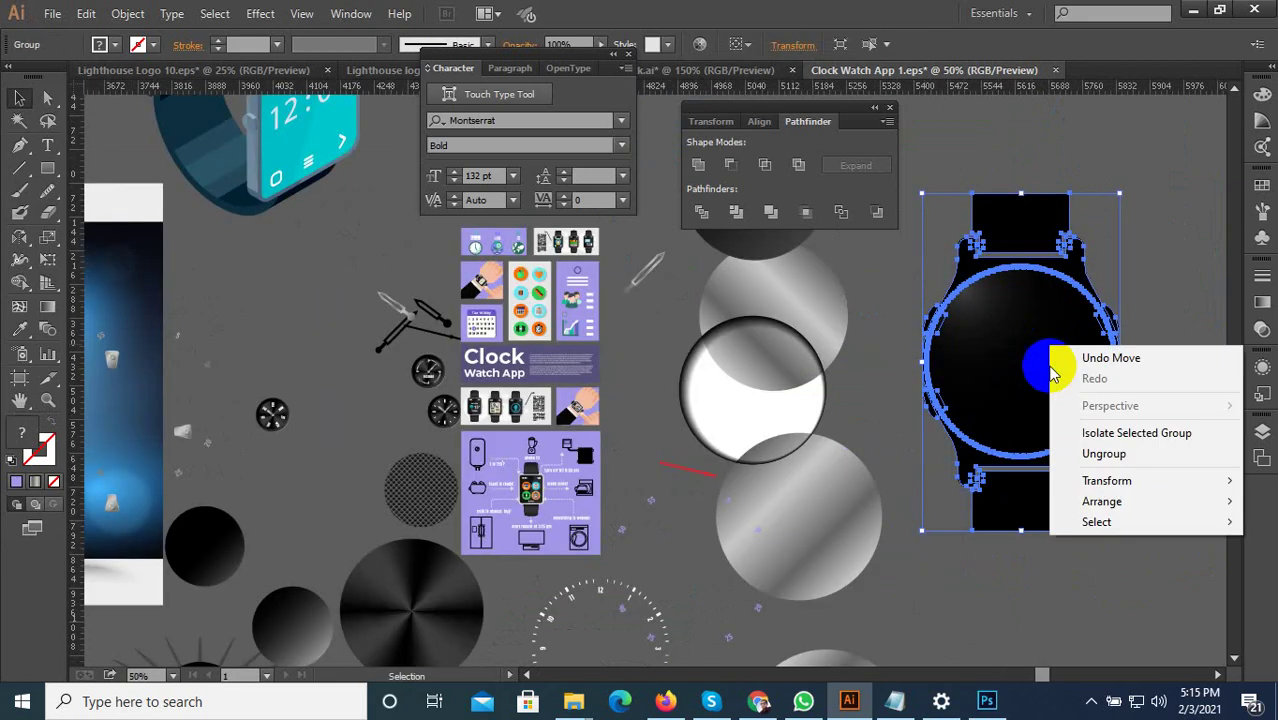
pyautogui.click(1103, 454)
pyautogui.click(1141, 471)
pyautogui.moveTo(1141, 471); pyautogui.dragTo(884, 508)
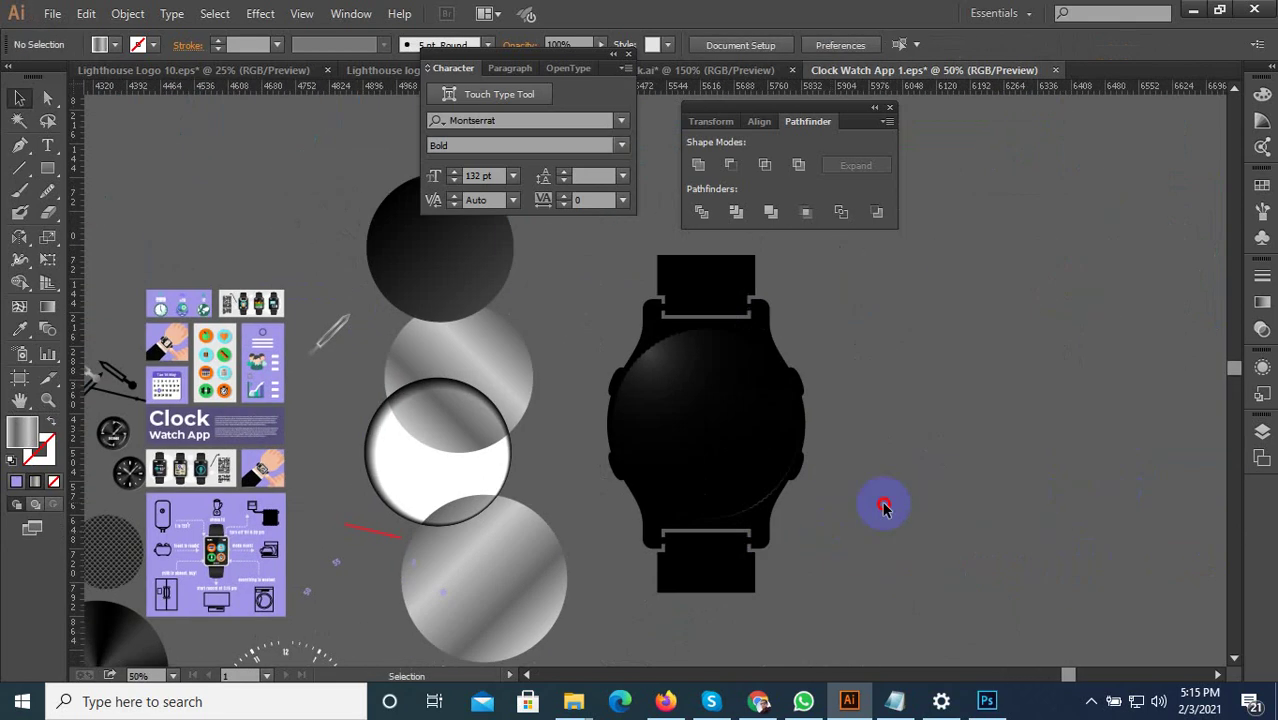
# Step: Move the two black serrated circles off the watch body to its right, and shift the body up beside the dark circle
pyautogui.moveTo(730, 437); pyautogui.dragTo(977, 279)
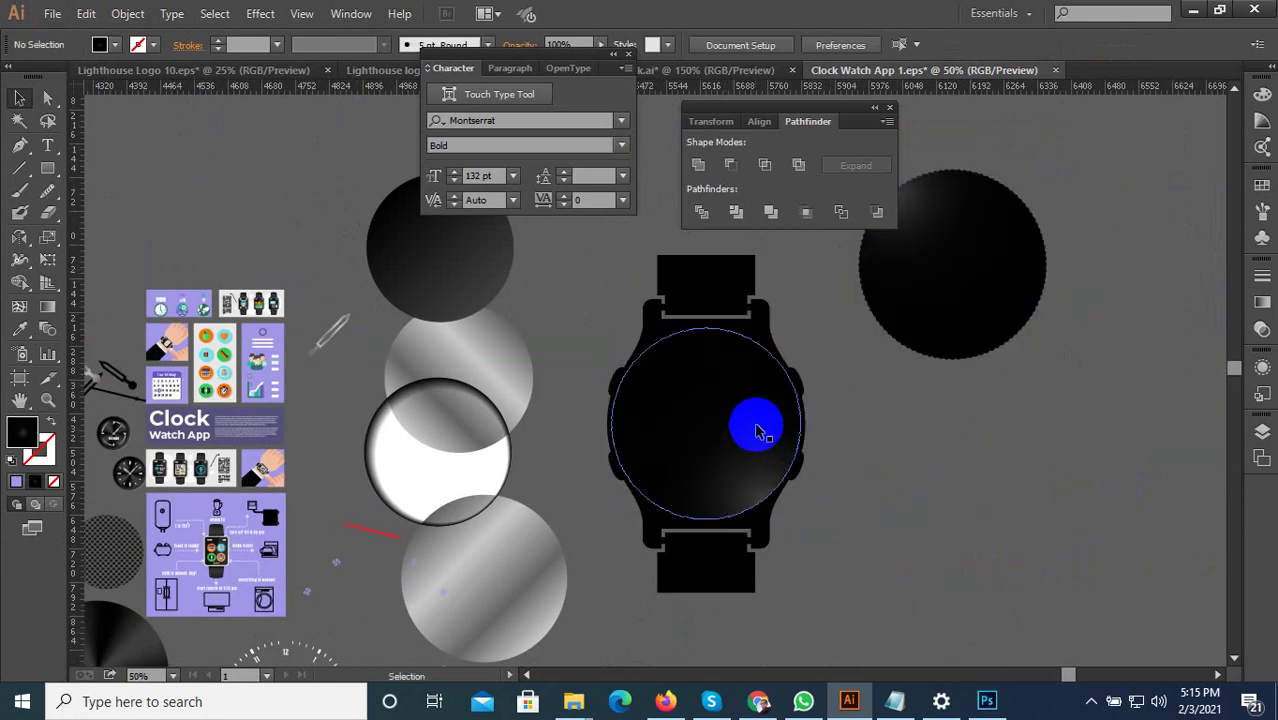
pyautogui.moveTo(765, 425); pyautogui.dragTo(1060, 524)
pyautogui.moveTo(736, 442); pyautogui.dragTo(1187, 253)
pyautogui.scroll(-1, 932, 455)
pyautogui.moveTo(1085, 292); pyautogui.dragTo(720, 323)
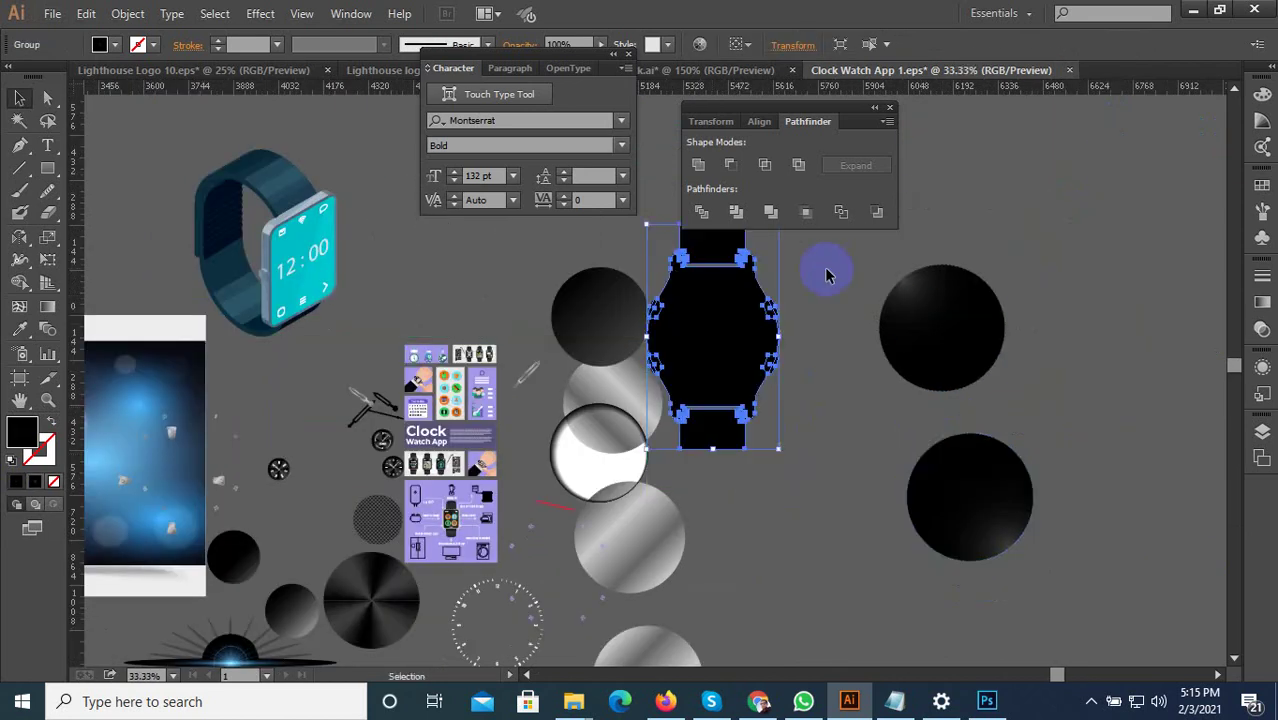
# Step: Ungroup the black watch body and move its case silhouette above the serrated circles, away from the straps and buttons
pyautogui.hotkey('ctrl', '+')
pyautogui.rightClick(768, 302)
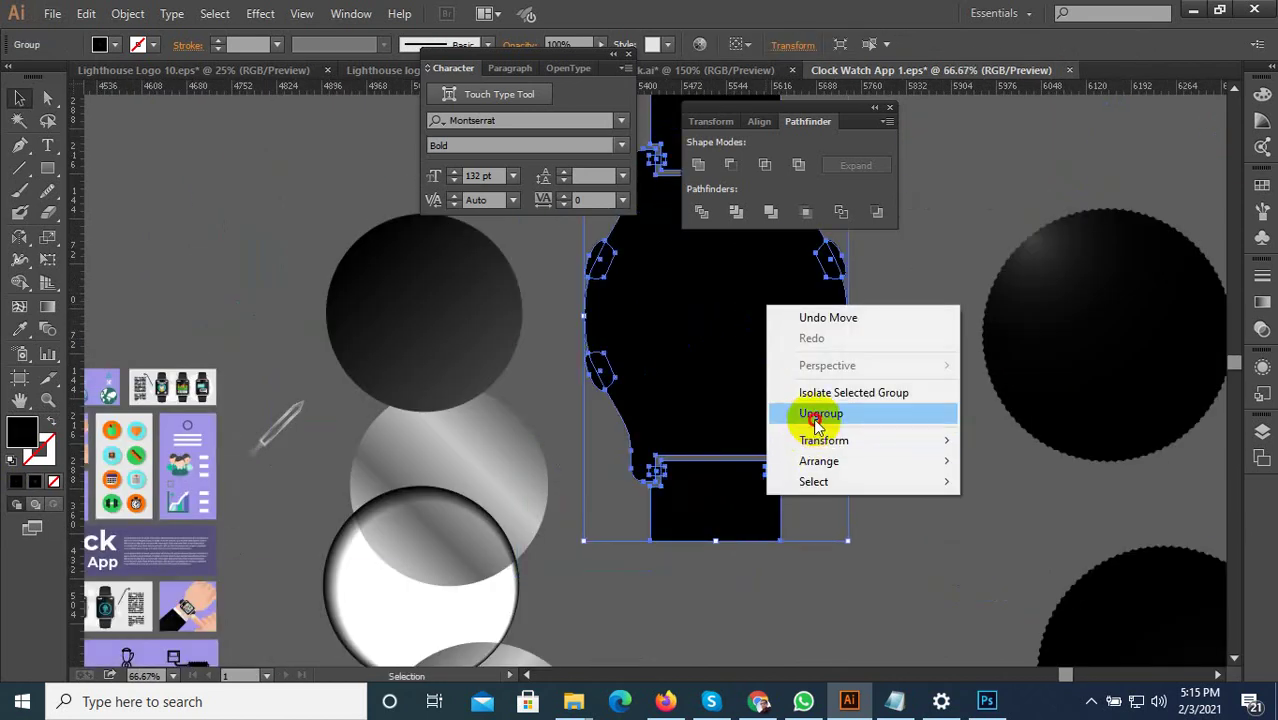
pyautogui.click(811, 414)
pyautogui.click(823, 392)
pyautogui.click(823, 392)
pyautogui.hotkey('ctrl', '-')
pyautogui.moveTo(790, 448); pyautogui.dragTo(990, 288)
pyautogui.click(1094, 287)
# Step: Select the separated strap pieces in turn to examine the remaining parts of the watch body
pyautogui.scroll(2, 845, 372)
pyautogui.moveTo(644, 238); pyautogui.dragTo(640, 236)
pyautogui.scroll(-1, 778, 444)
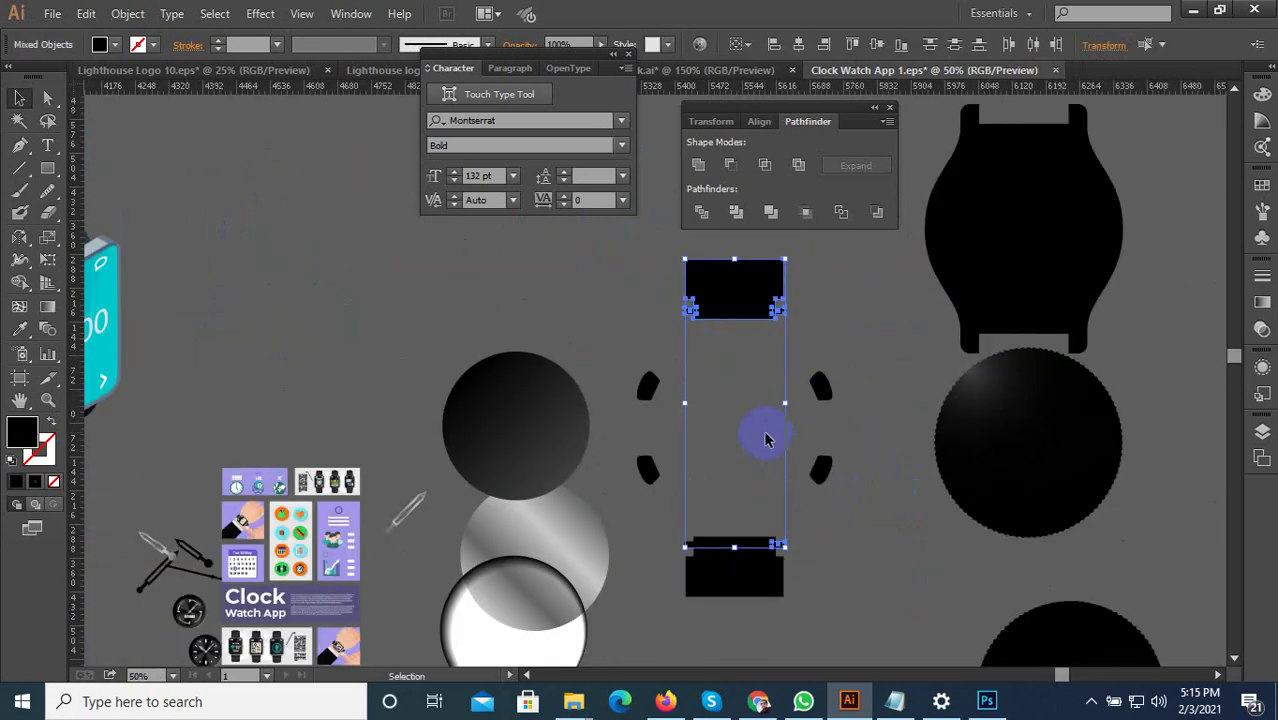
pyautogui.click(766, 450)
pyautogui.click(726, 574)
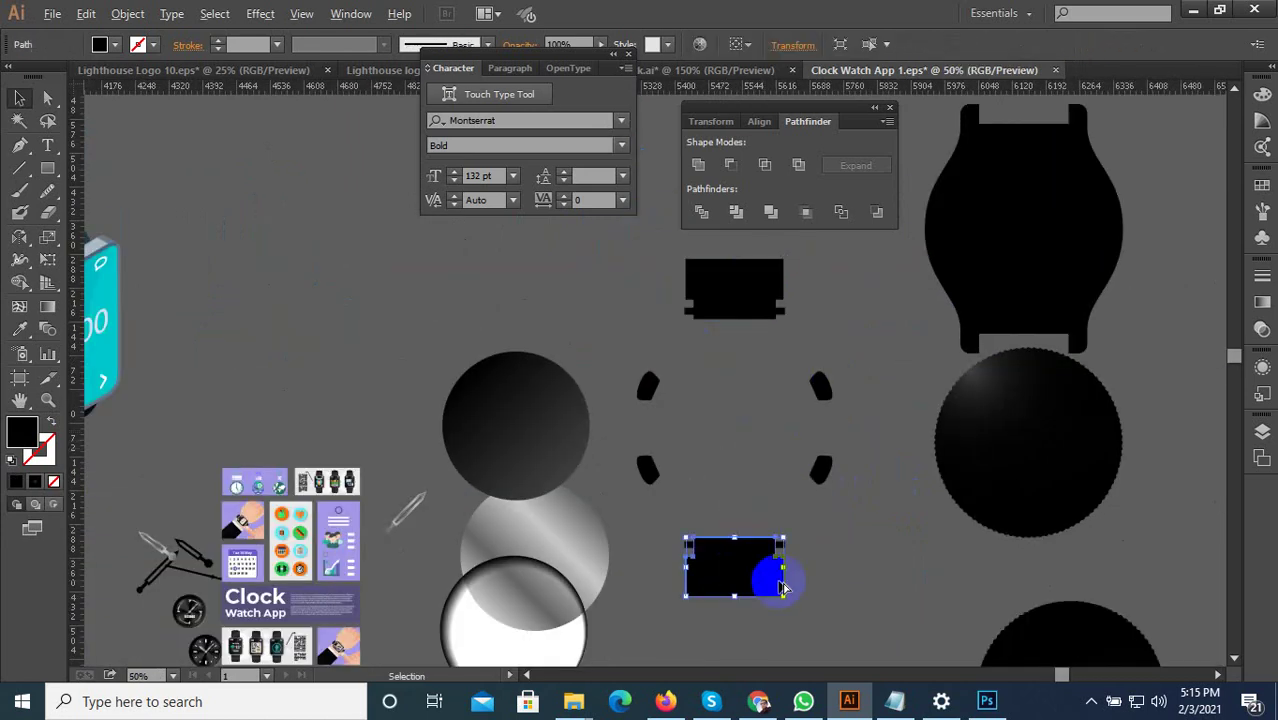
pyautogui.click(713, 280)
pyautogui.scroll(-2, 765, 487)
pyautogui.scroll(1, 572, 545)
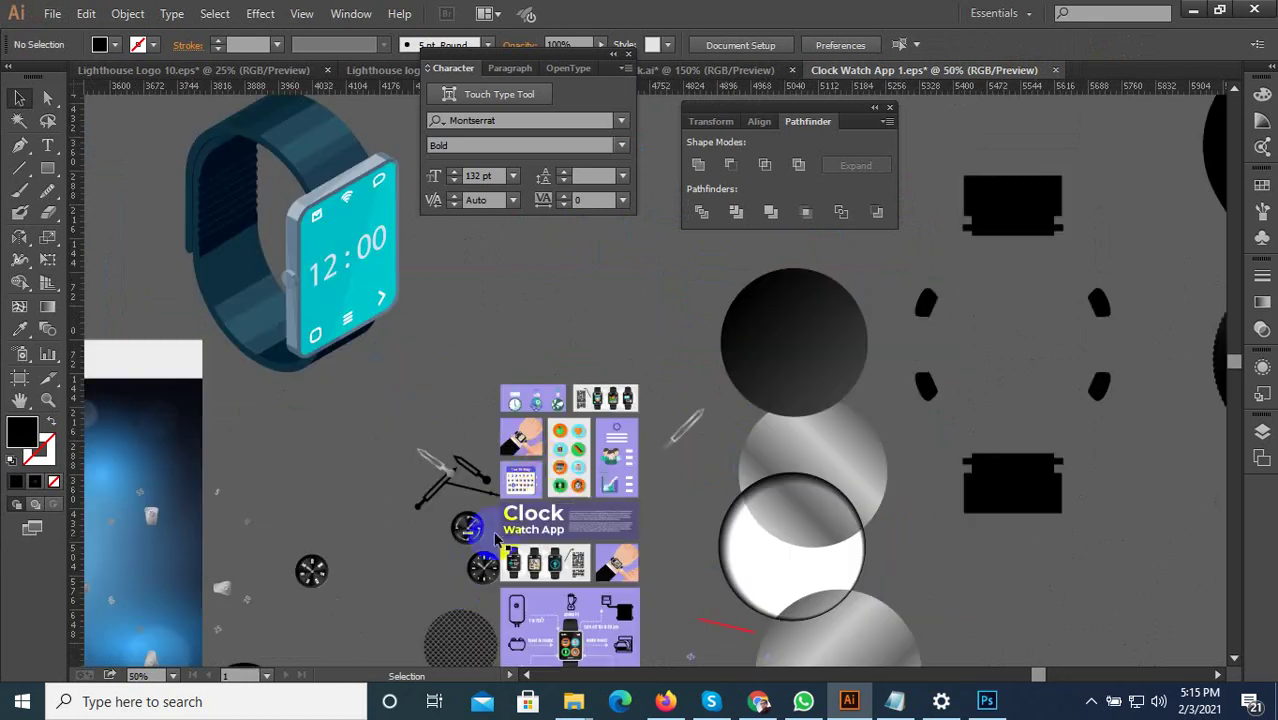
# Step: Move the purple Clock Watch App infographic up to the empty canvas beside the teal smartwatch and ungroup it
pyautogui.click(585, 515)
pyautogui.scroll(-1, 590, 500)
pyautogui.moveTo(590, 500); pyautogui.dragTo(592, 305)
pyautogui.scroll(1, 588, 318)
pyautogui.rightClick(588, 318)
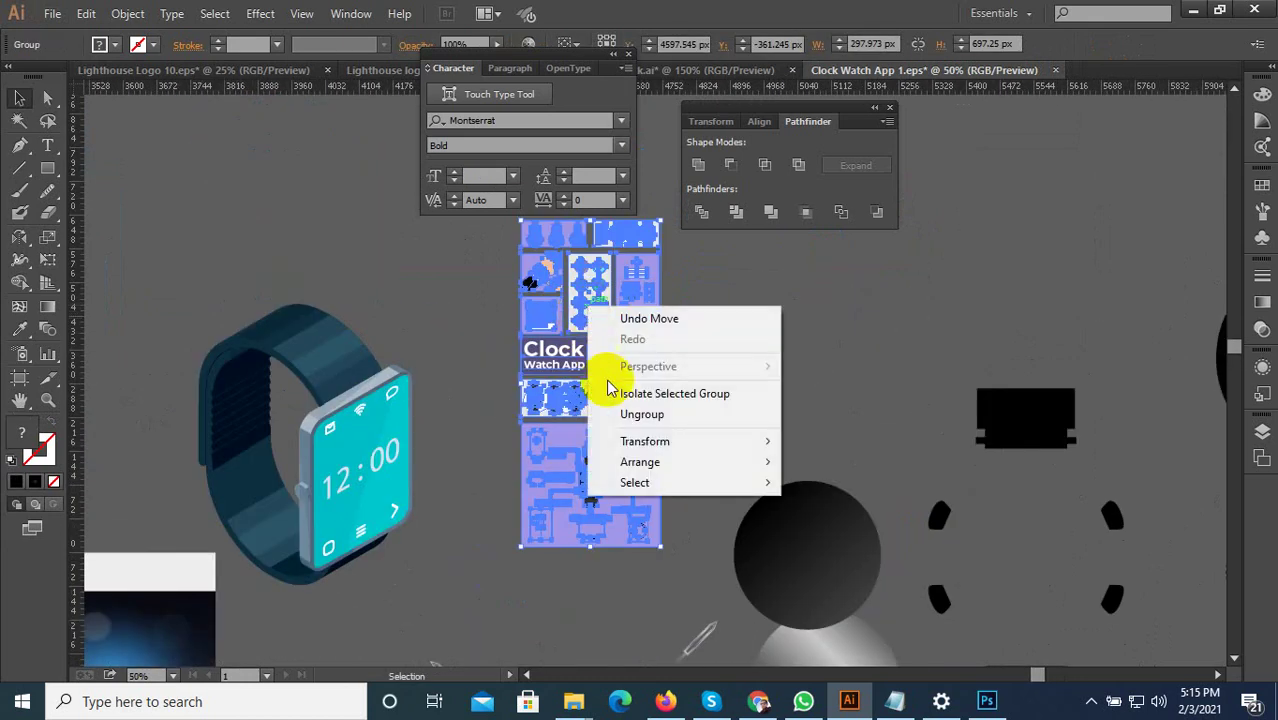
pyautogui.click(610, 414)
pyautogui.click(700, 360)
pyautogui.scroll(-1, 632, 405)
pyautogui.scroll(1, 630, 402)
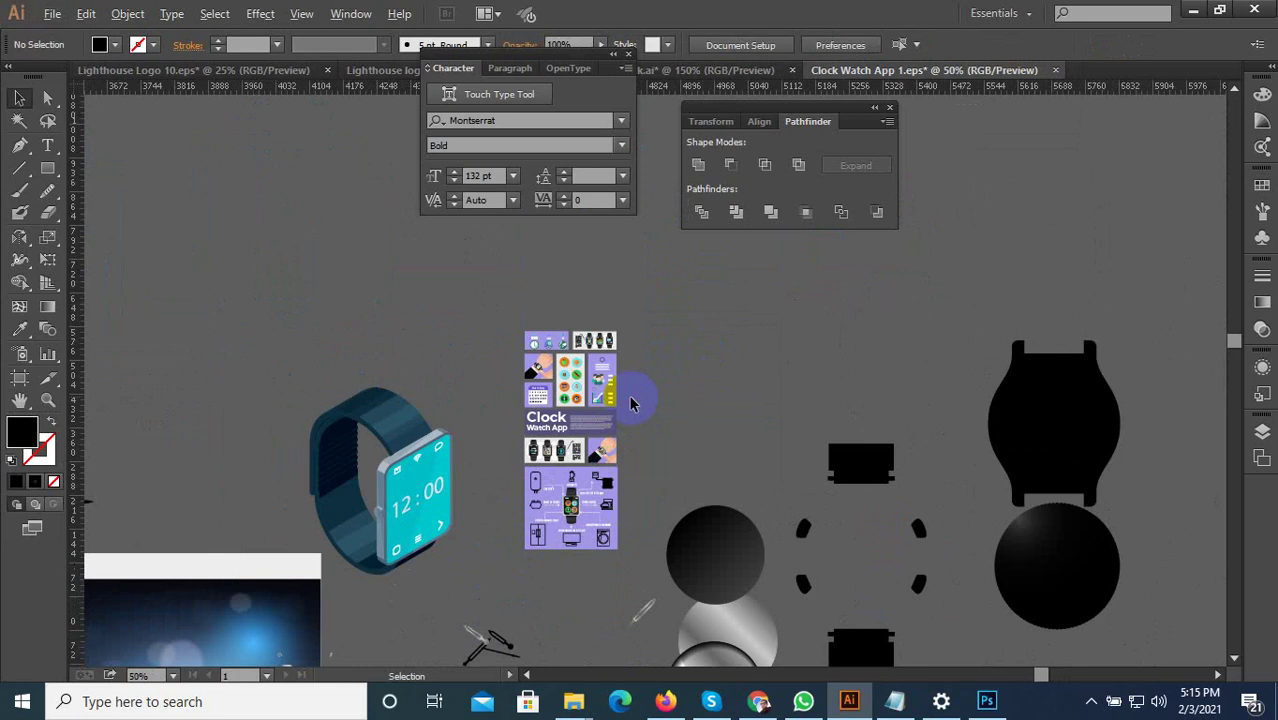
# Step: Move the tall lavender rectangle and its icons and text lines out of the infographic, placing them side by side
pyautogui.moveTo(770, 337); pyautogui.dragTo(768, 338)
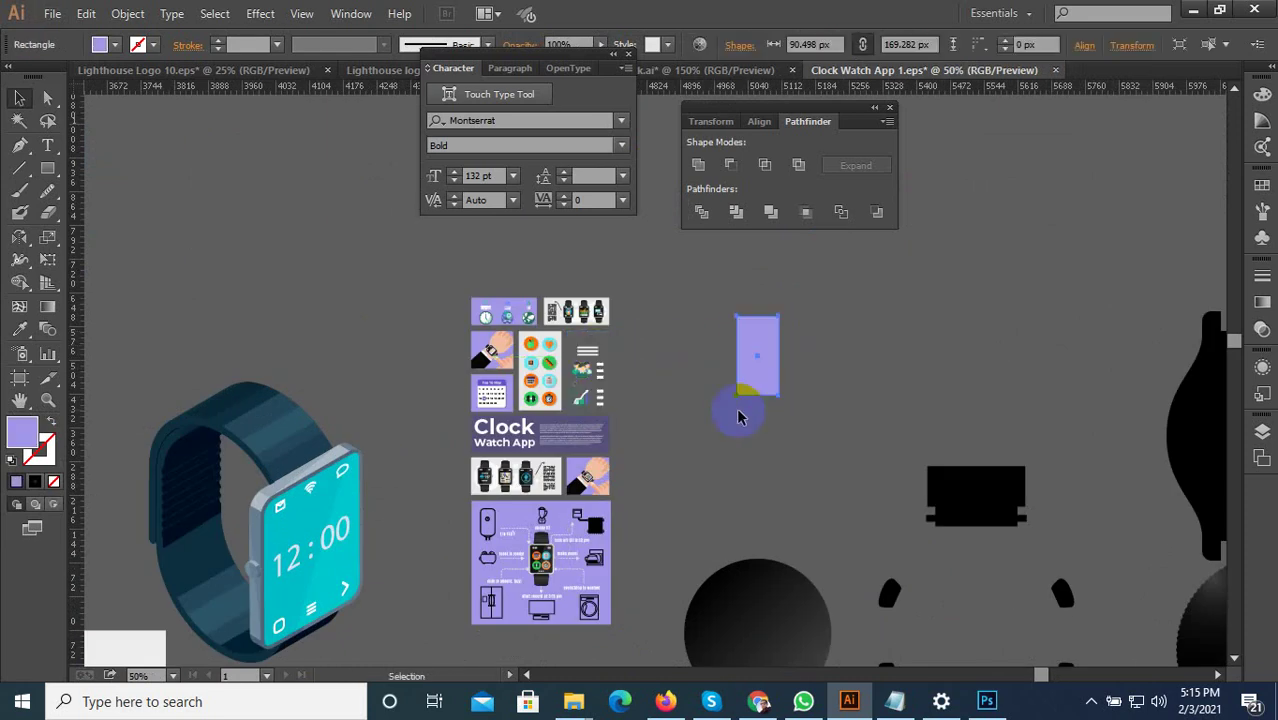
pyautogui.scroll(2, 631, 392)
pyautogui.moveTo(507, 319); pyautogui.dragTo(737, 262)
pyautogui.scroll(-1, 558, 498)
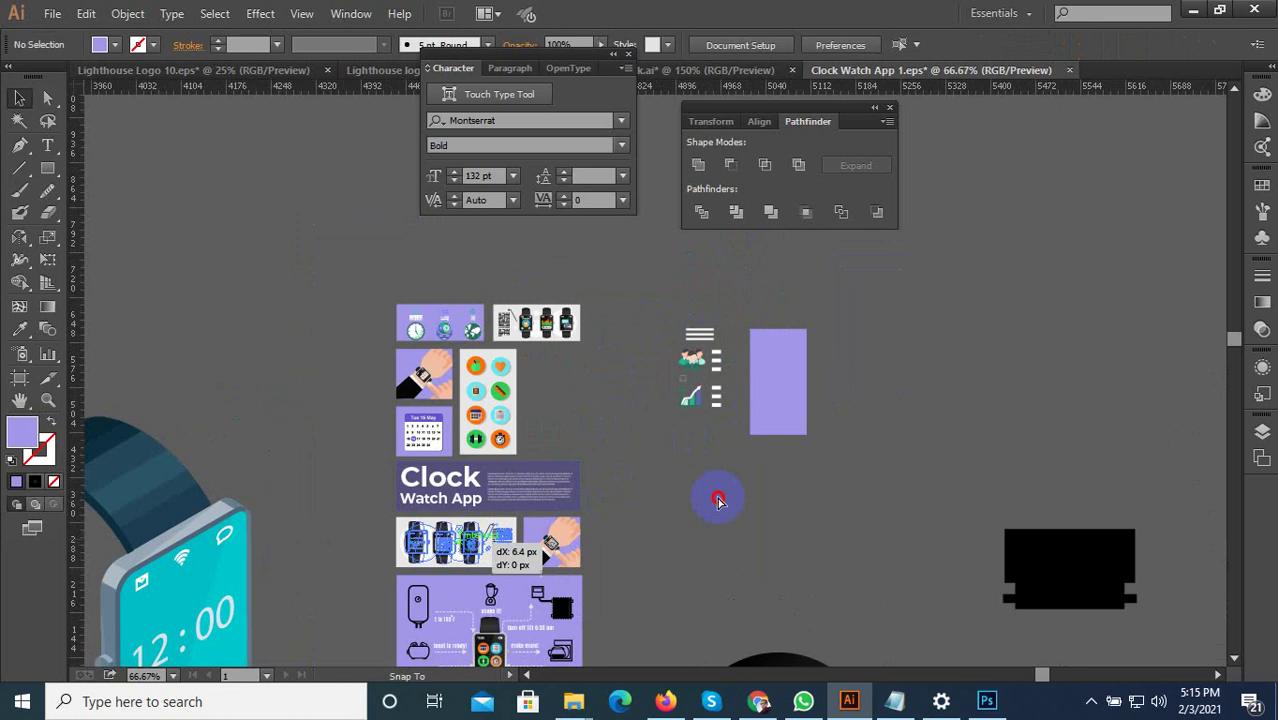
# Step: Move the three smartwatches and QR code off the light grey strip below the title to the far right
pyautogui.moveTo(718, 500); pyautogui.dragTo(1030, 367)
pyautogui.click(804, 542)
pyautogui.moveTo(801, 537); pyautogui.dragTo(911, 381)
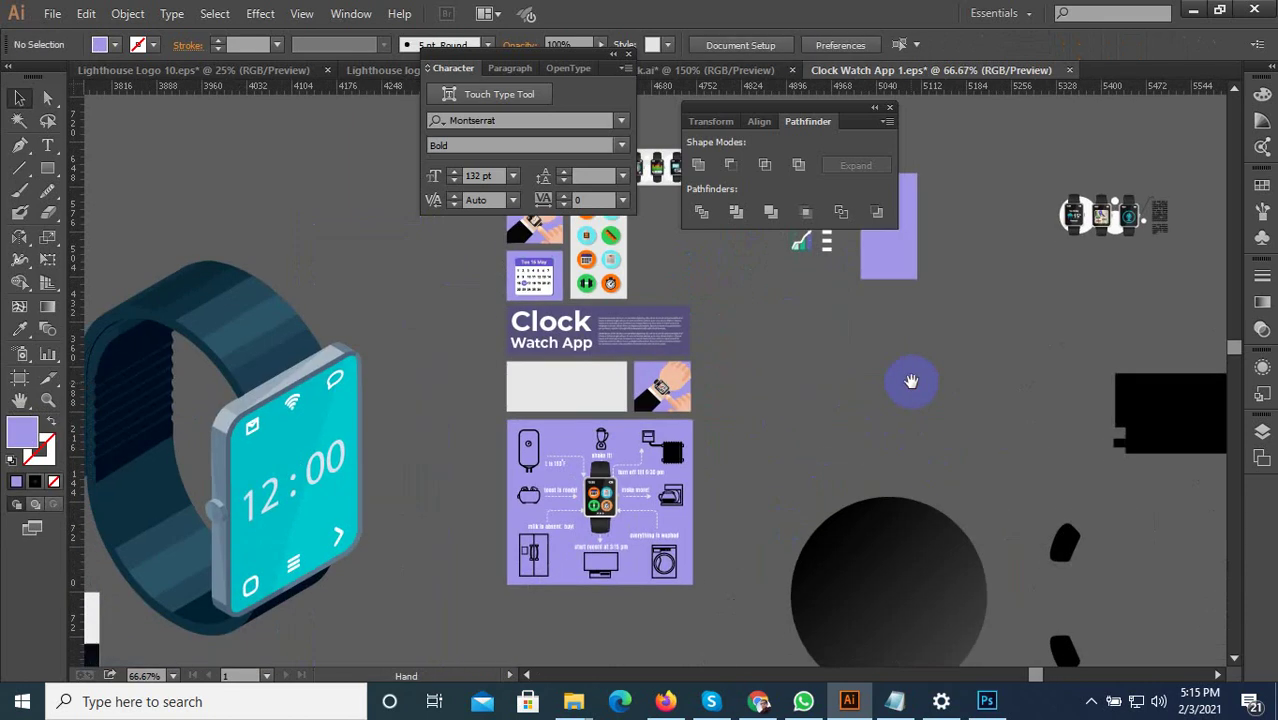
# Step: Move the household appliance diagram off the large lavender panel to its right and ungroup it
pyautogui.scroll(2, 650, 428)
pyautogui.moveTo(569, 523); pyautogui.dragTo(1091, 227)
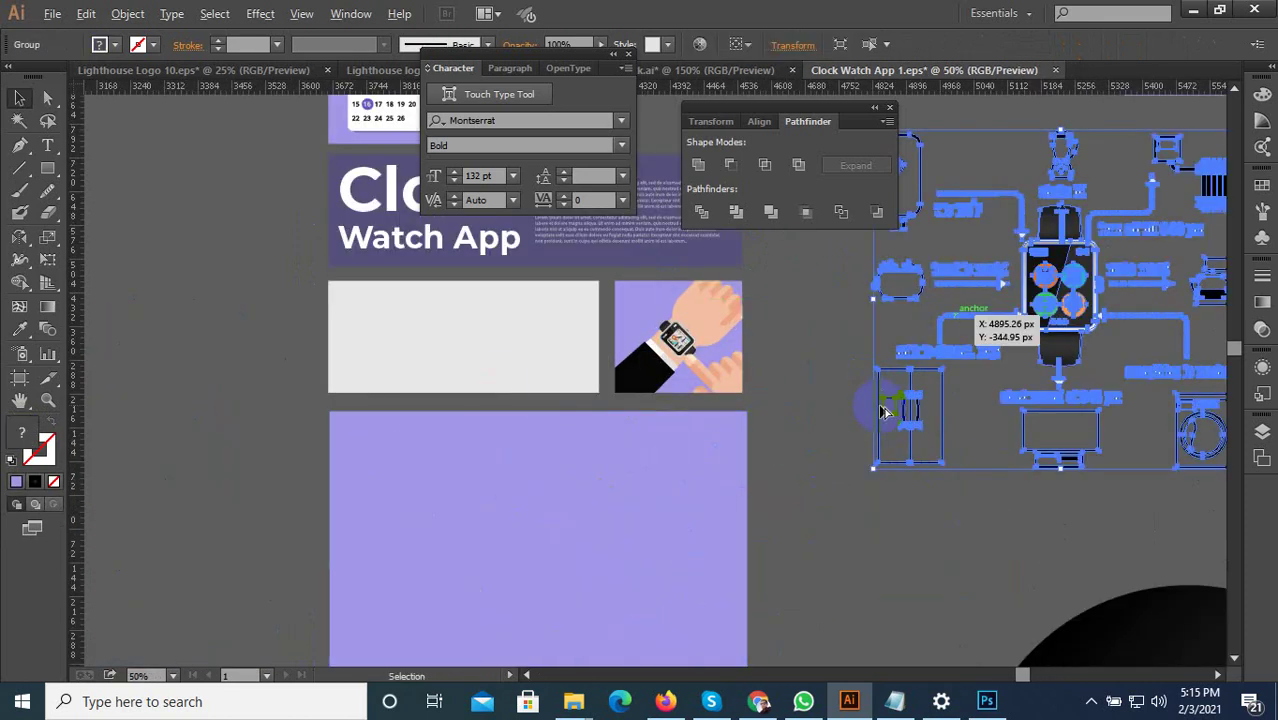
pyautogui.click(891, 470)
pyautogui.scroll(2, 968, 367)
pyautogui.click(907, 355)
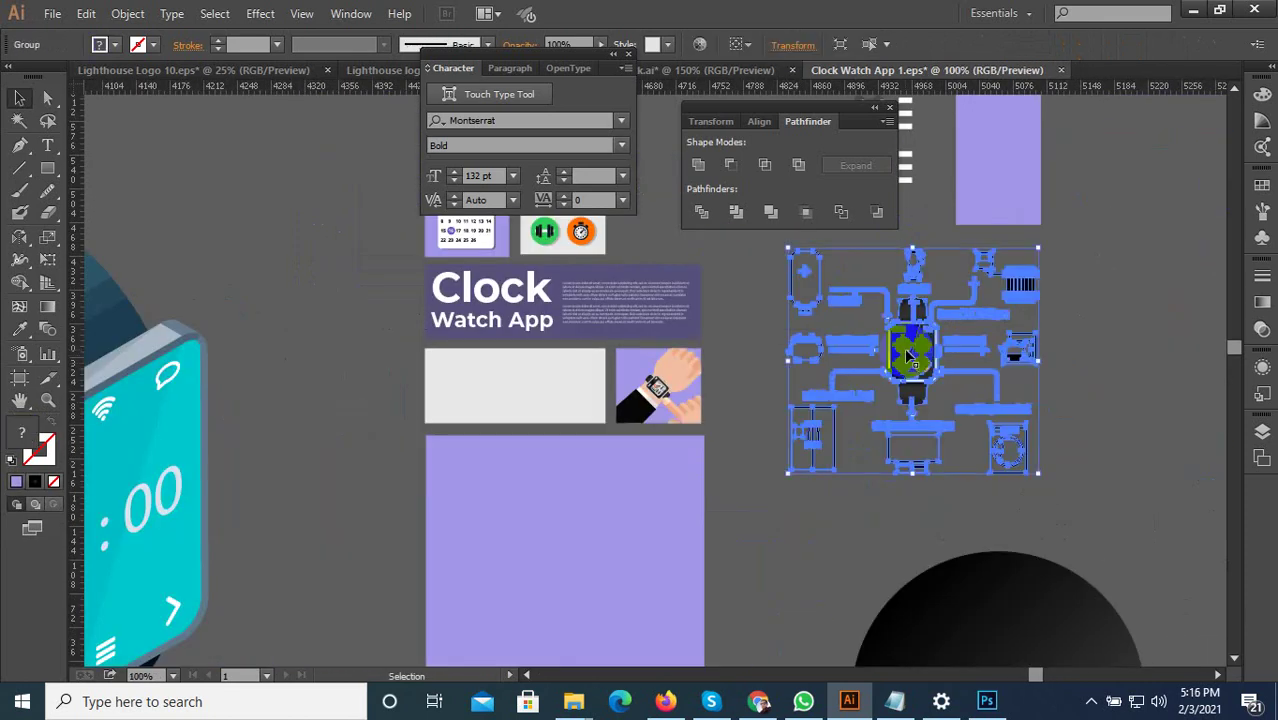
pyautogui.rightClick(908, 355)
pyautogui.click(933, 456)
pyautogui.click(870, 516)
# Step: Move the smartwatch out of the center of the appliance diagram to the empty canvas at its right
pyautogui.scroll(3, 951, 426)
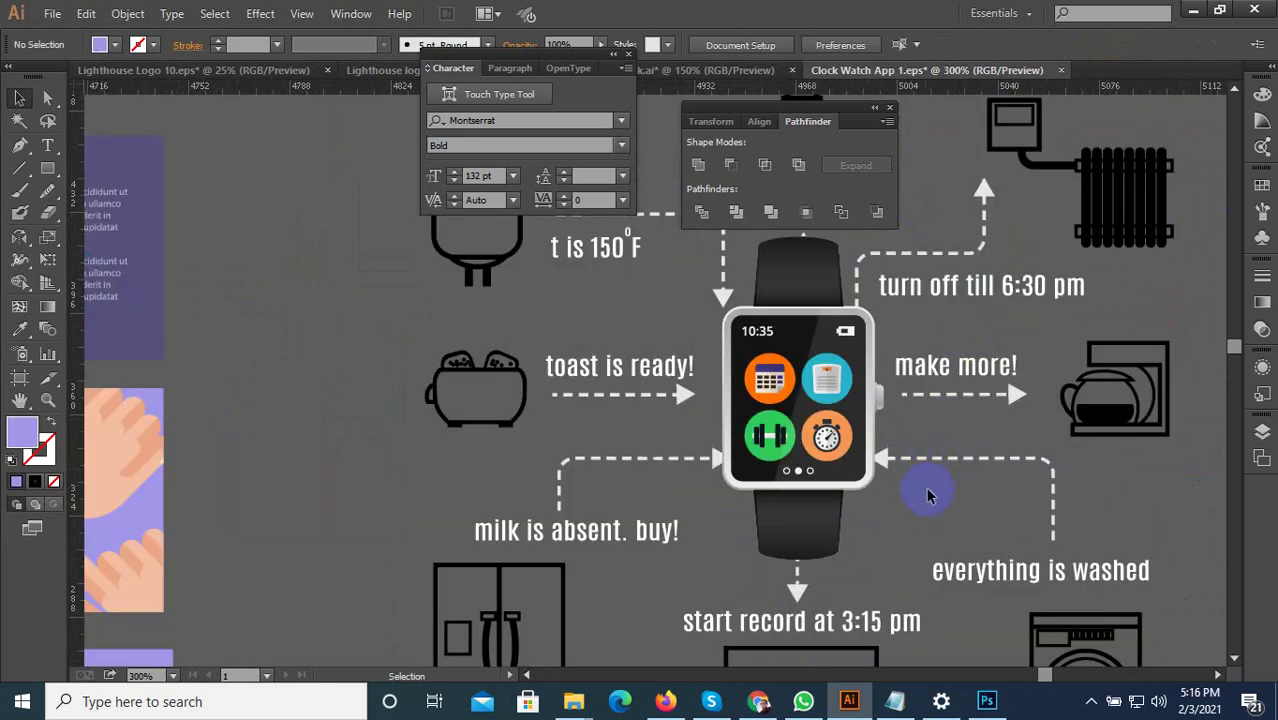
pyautogui.scroll(3, 845, 414)
pyautogui.scroll(-4, 644, 453)
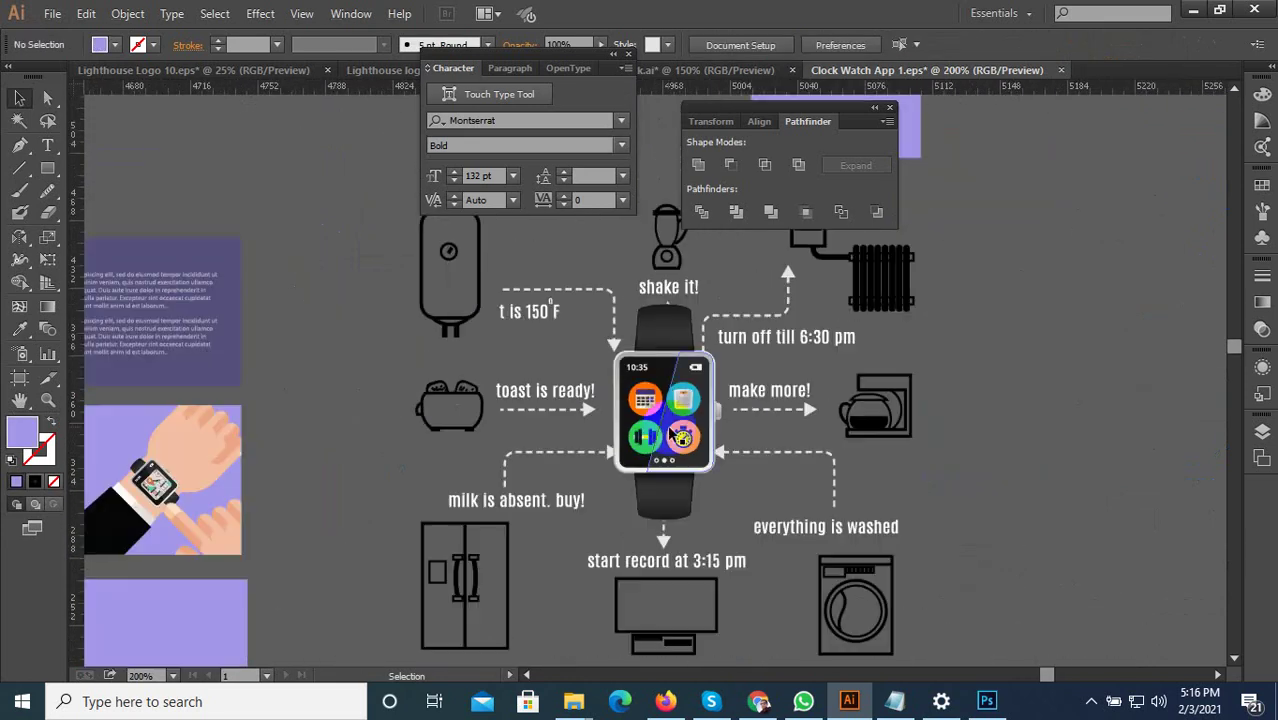
pyautogui.moveTo(645, 397); pyautogui.dragTo(1069, 370)
pyautogui.scroll(-5, 969, 490)
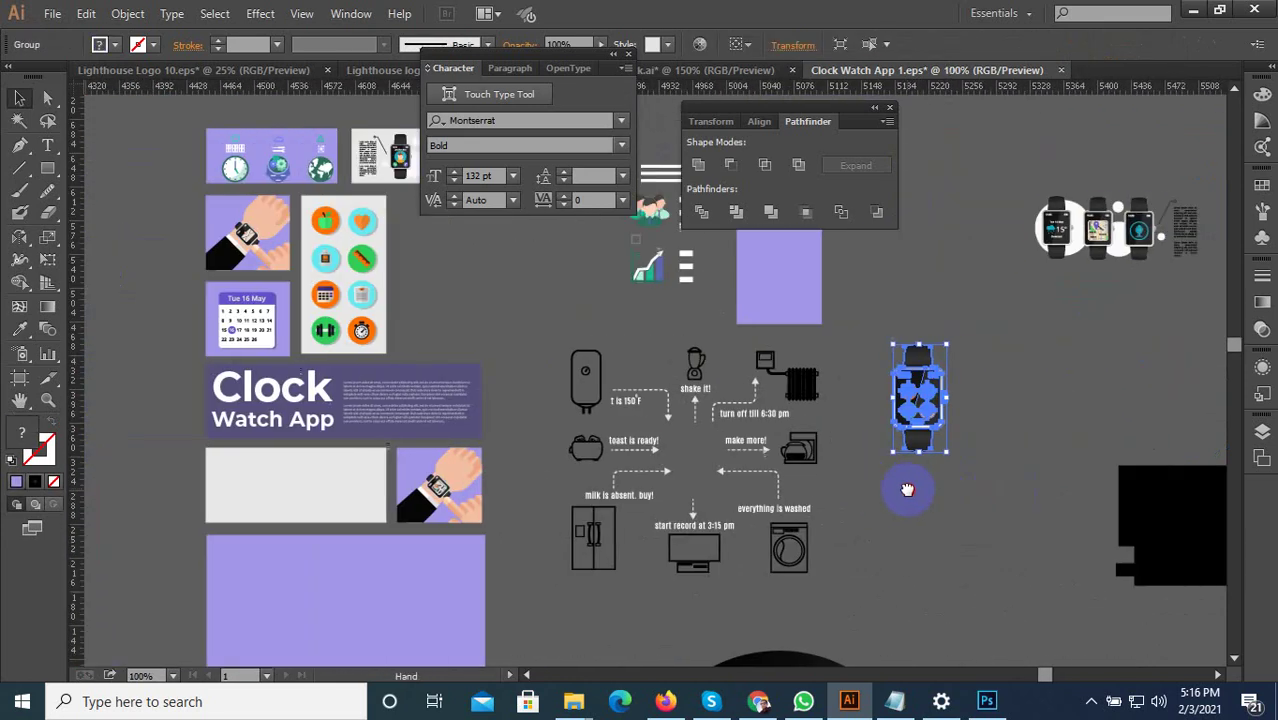
pyautogui.scroll(-1, 762, 527)
pyautogui.scroll(4, 700, 400)
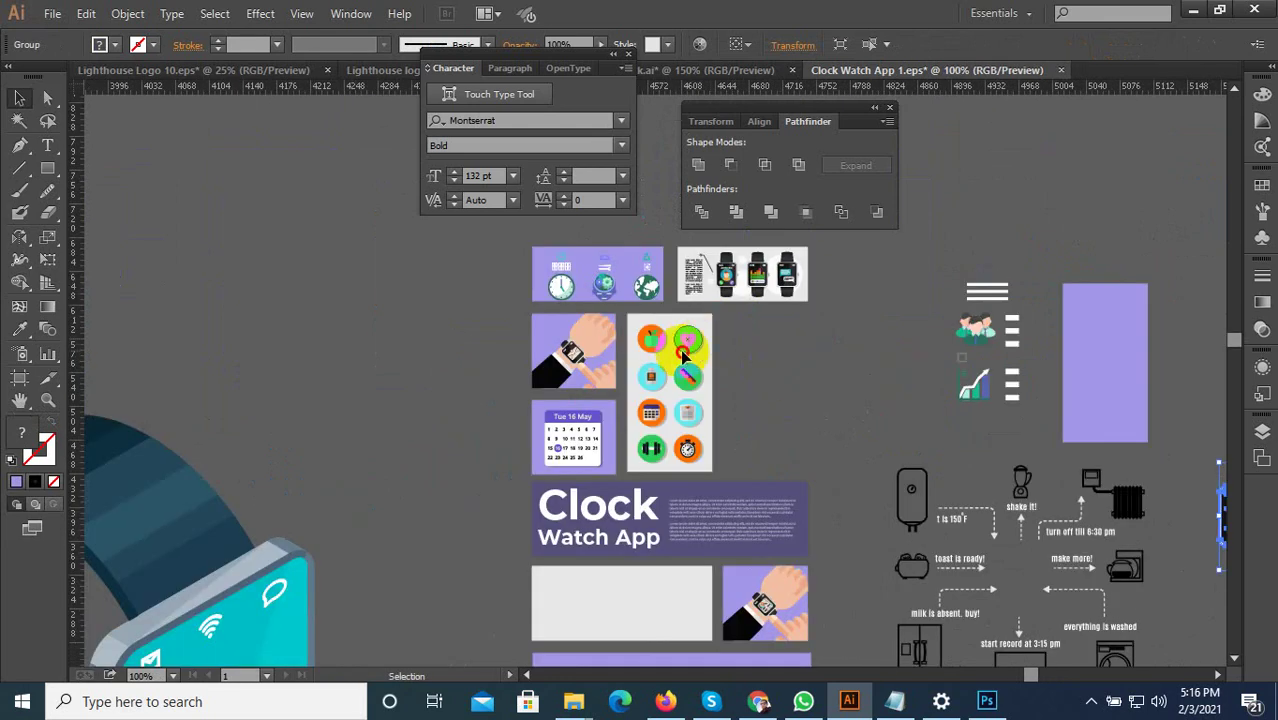
# Step: Move the eight round icons off the light grey panel to its right, and the wrist illustration off the upper lavender square to its left
pyautogui.click(698, 388)
pyautogui.moveTo(698, 388); pyautogui.dragTo(907, 345)
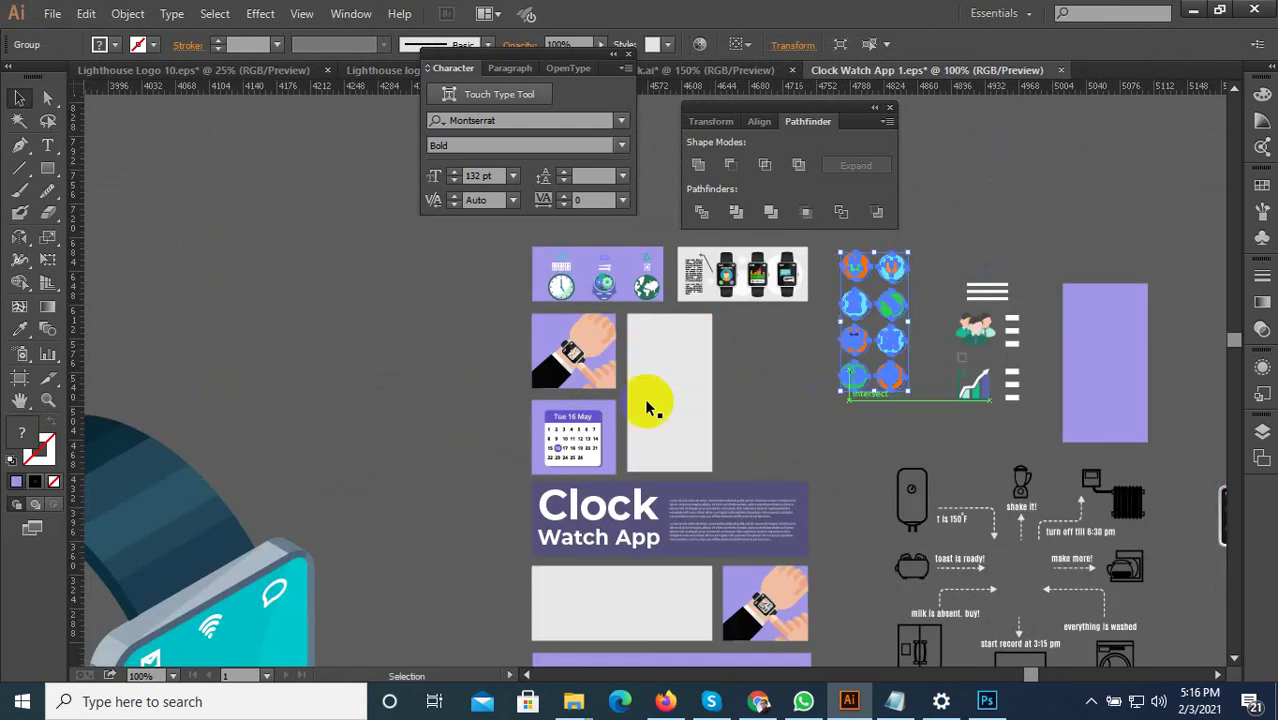
pyautogui.scroll(2, 575, 400)
pyautogui.scroll(-2, 587, 345)
pyautogui.moveTo(587, 345); pyautogui.dragTo(480, 371)
pyautogui.scroll(2, 589, 410)
# Step: Move the Tue 16 May calendar off the lower lavender square to the empty canvas right of the light grey panel
pyautogui.click(614, 443)
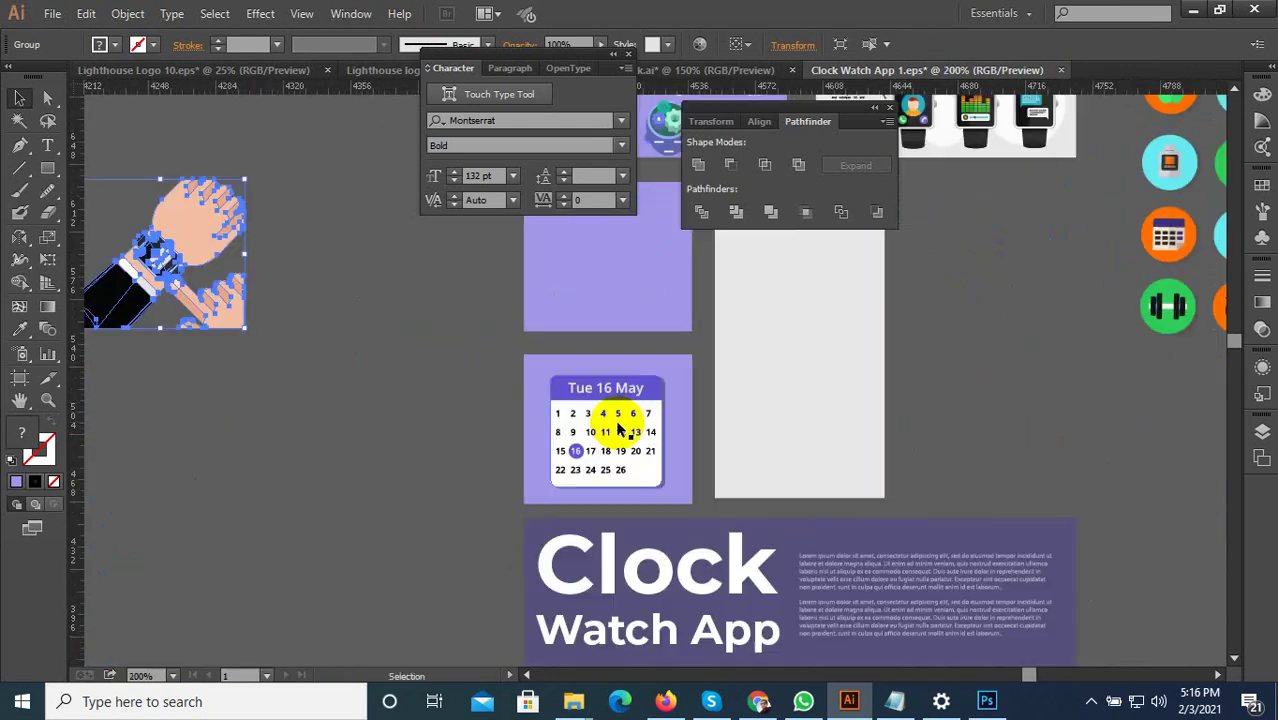
pyautogui.moveTo(614, 443); pyautogui.dragTo(947, 449)
pyautogui.scroll(-6, 847, 422)
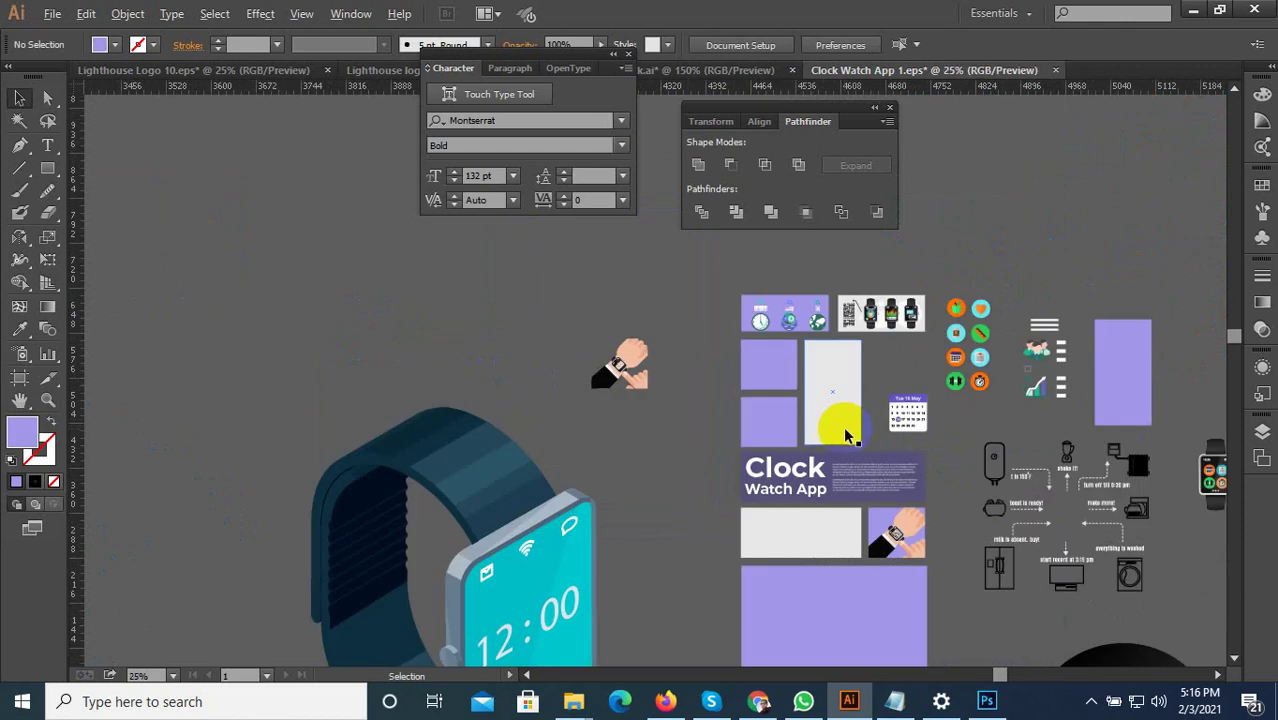
pyautogui.scroll(-3, 875, 518)
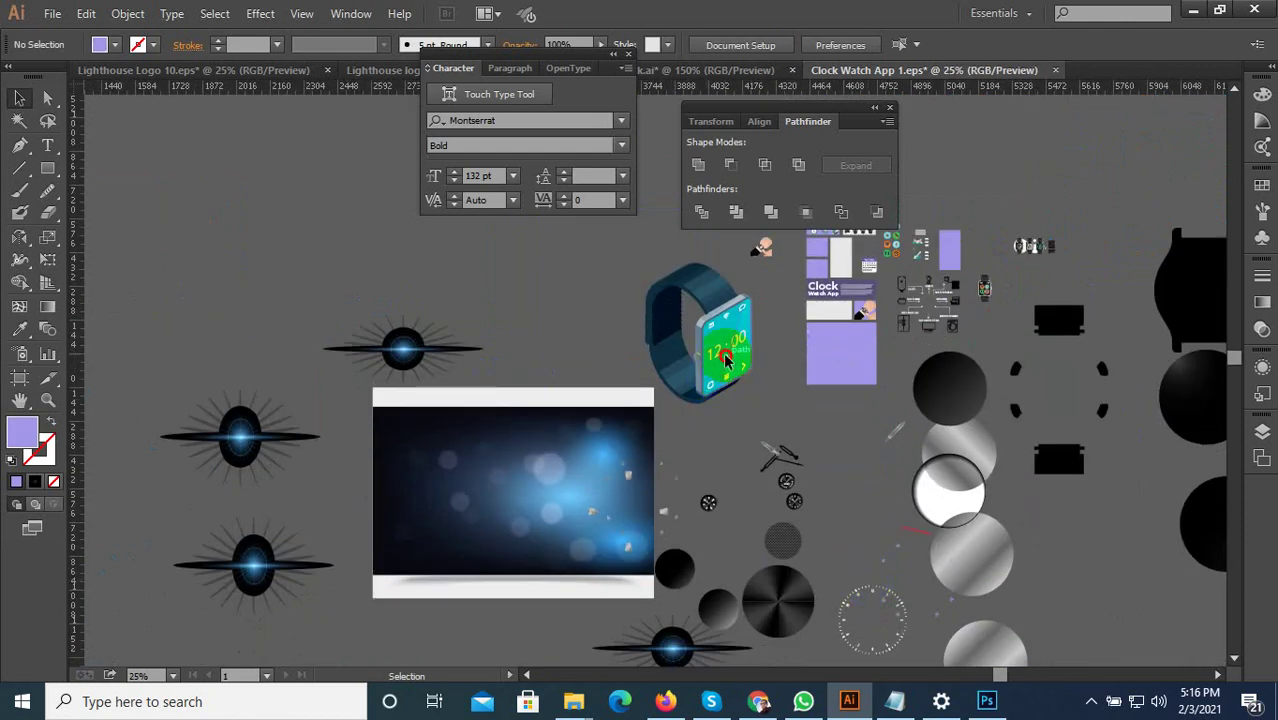
# Step: Ungroup the large teal smartwatch and move its 12:00 time text off the screen to the upper left
pyautogui.click(726, 360)
pyautogui.scroll(1, 728, 360)
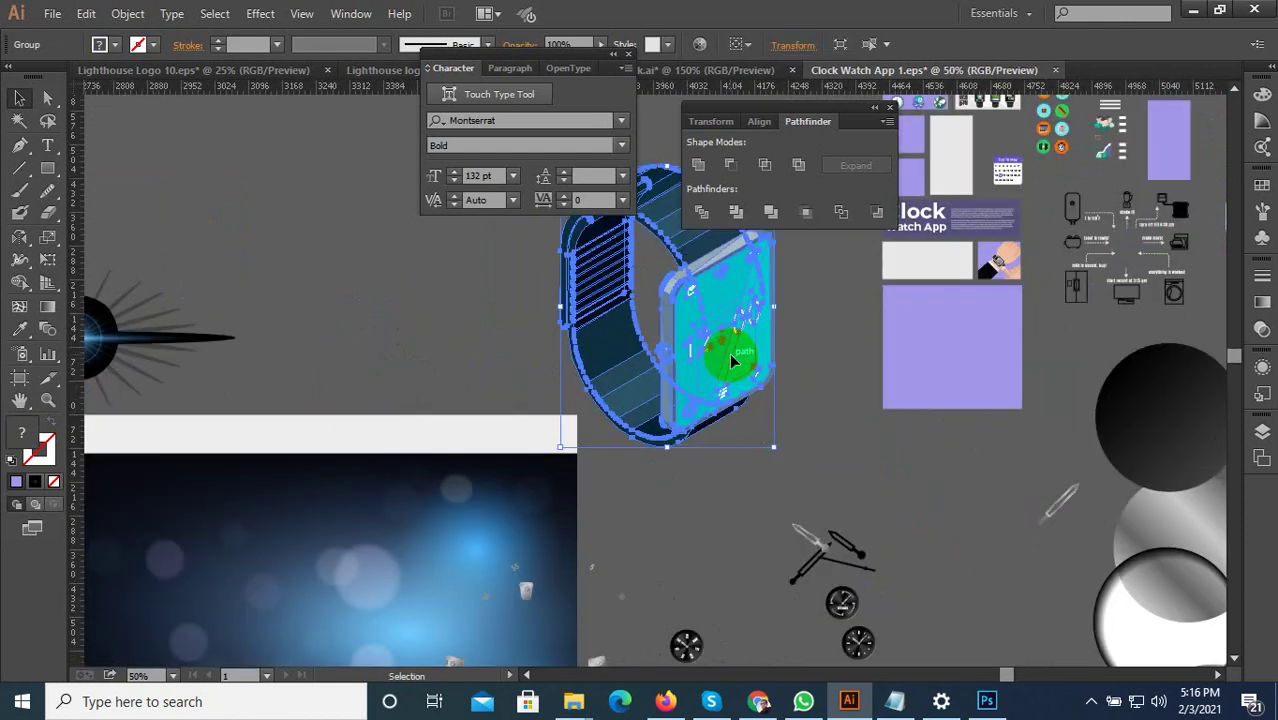
pyautogui.rightClick(731, 362)
pyautogui.click(770, 462)
pyautogui.click(884, 422)
pyautogui.scroll(-1, 884, 422)
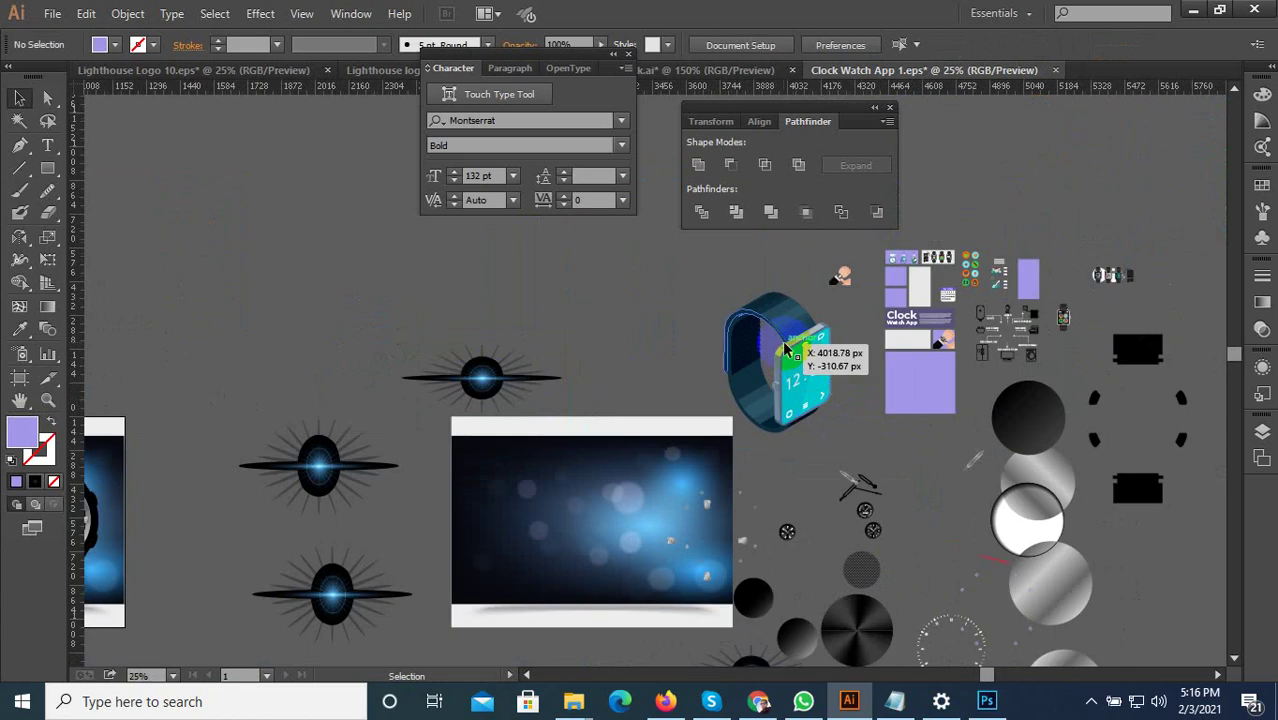
pyautogui.moveTo(660, 289); pyautogui.dragTo(686, 288)
pyautogui.scroll(1, 686, 288)
# Step: Ungroup the rest of the teal smartwatch and its nested group, and move the translucent screen highlight out to its left
pyautogui.click(811, 383)
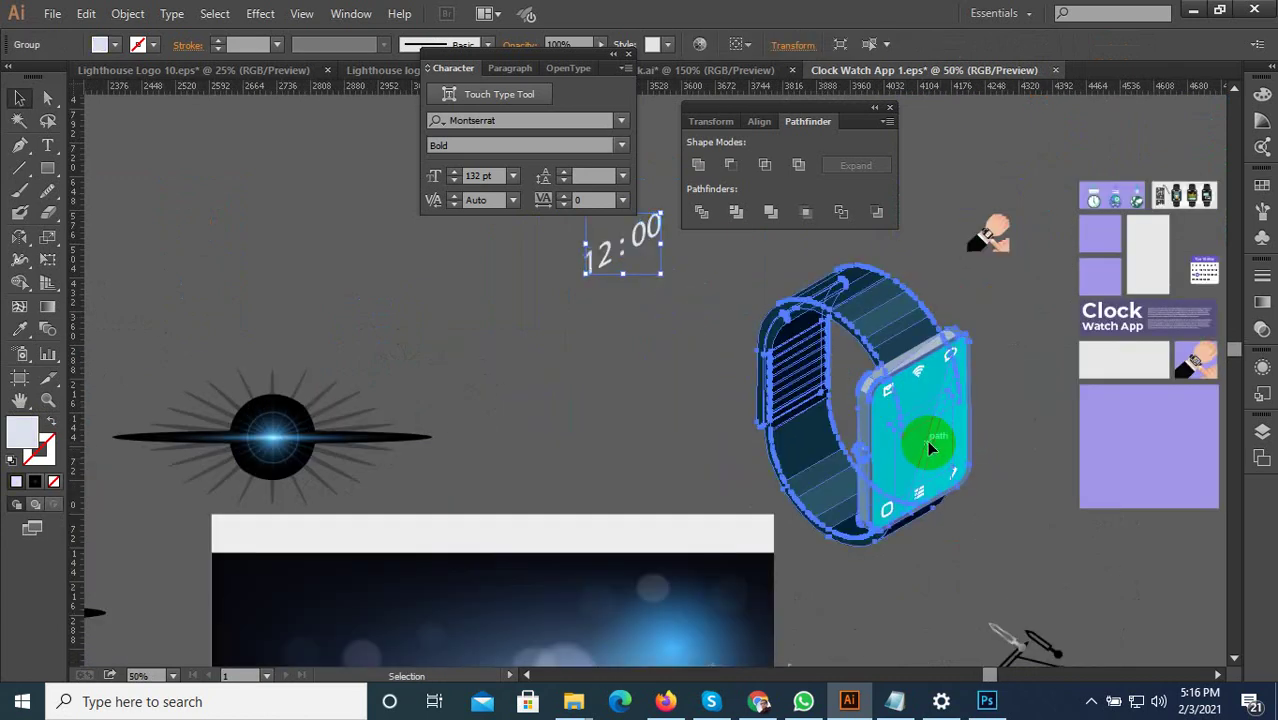
pyautogui.rightClick(928, 443)
pyautogui.click(977, 549)
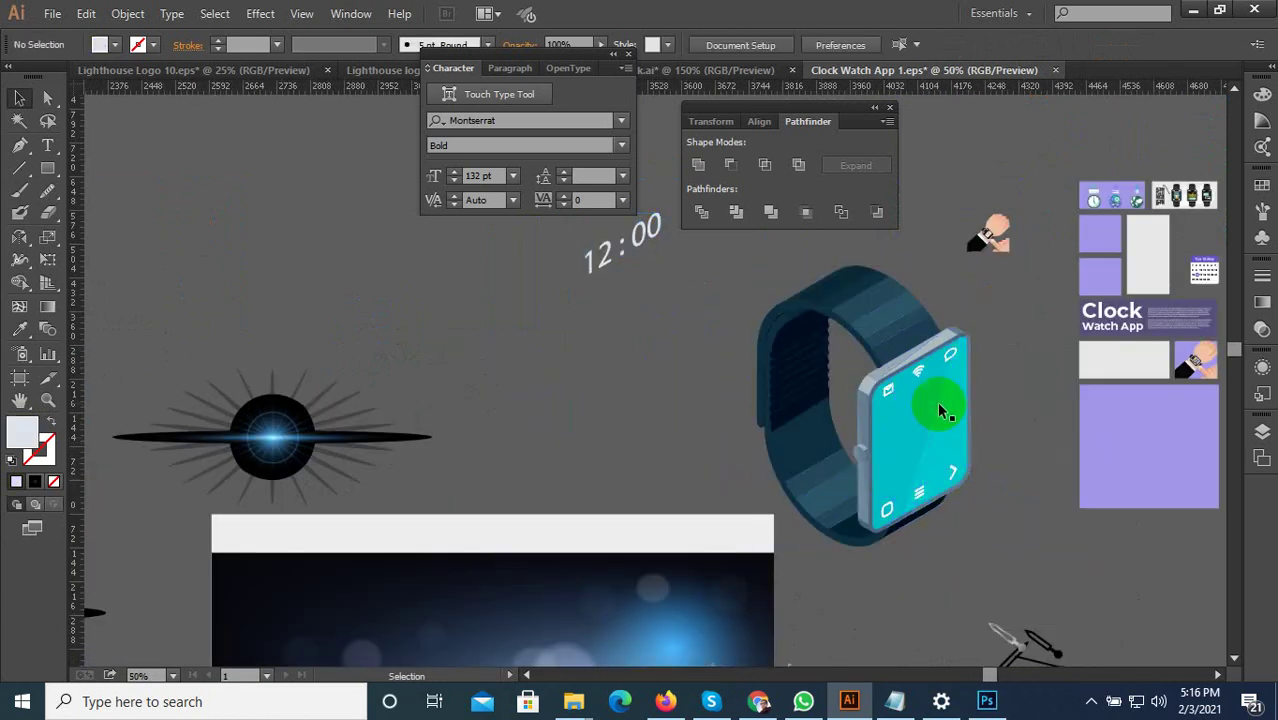
pyautogui.click(930, 429)
pyautogui.rightClick(926, 428)
pyautogui.click(975, 530)
pyautogui.moveTo(930, 431); pyautogui.dragTo(598, 390)
# Step: Move the teal watch case with its strap edge to the far upper left, and the dark blue strap upward, away from the small icons
pyautogui.click(962, 452)
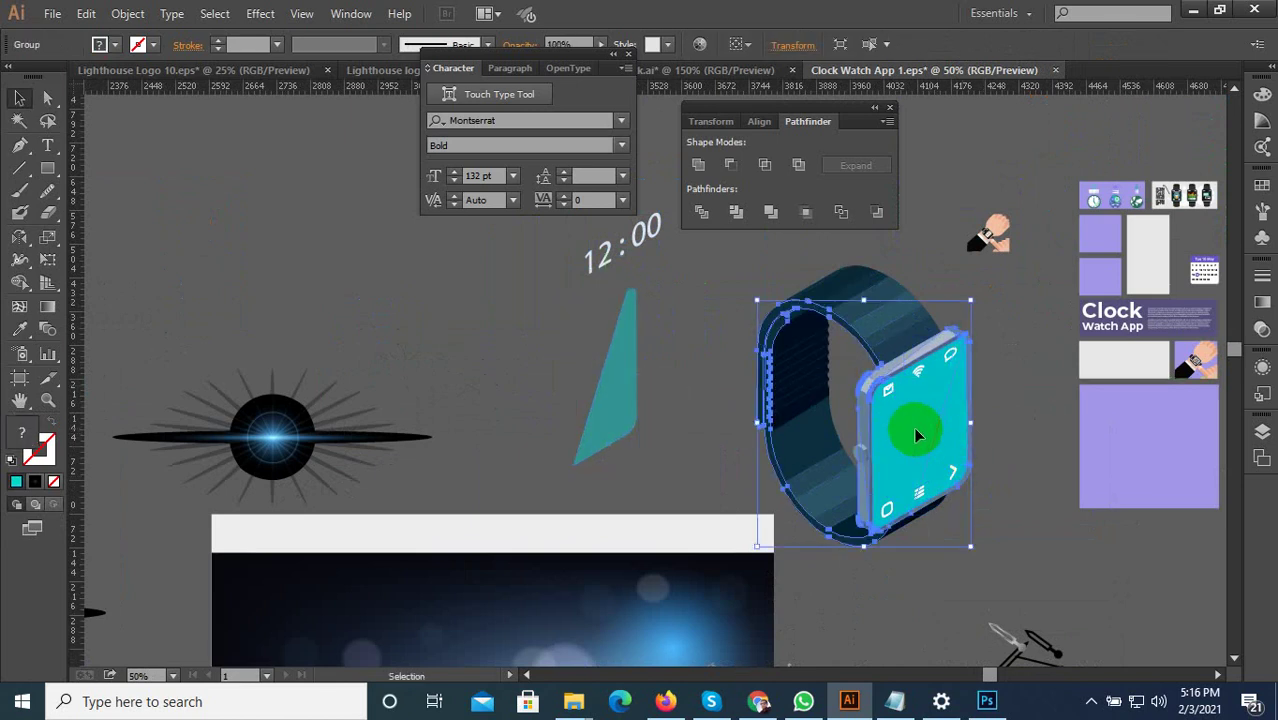
pyautogui.moveTo(916, 431); pyautogui.dragTo(330, 265)
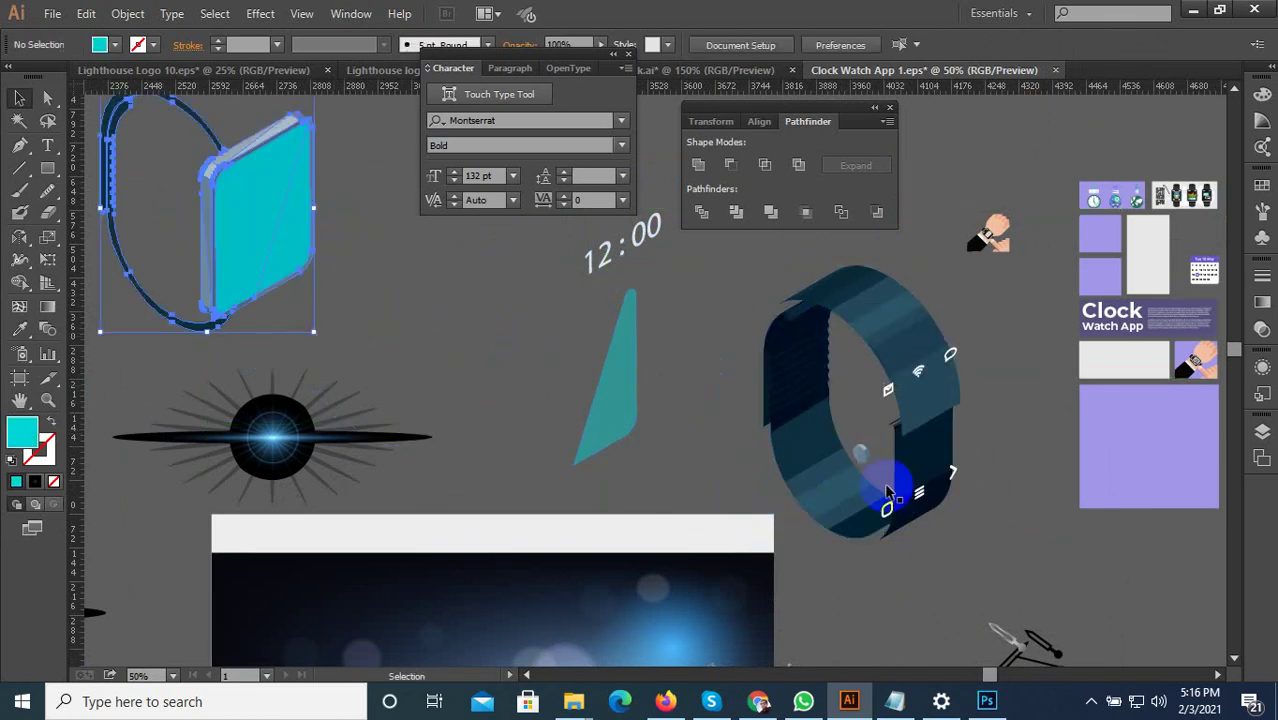
pyautogui.scroll(-1, 935, 475)
pyautogui.moveTo(916, 443); pyautogui.dragTo(901, 243)
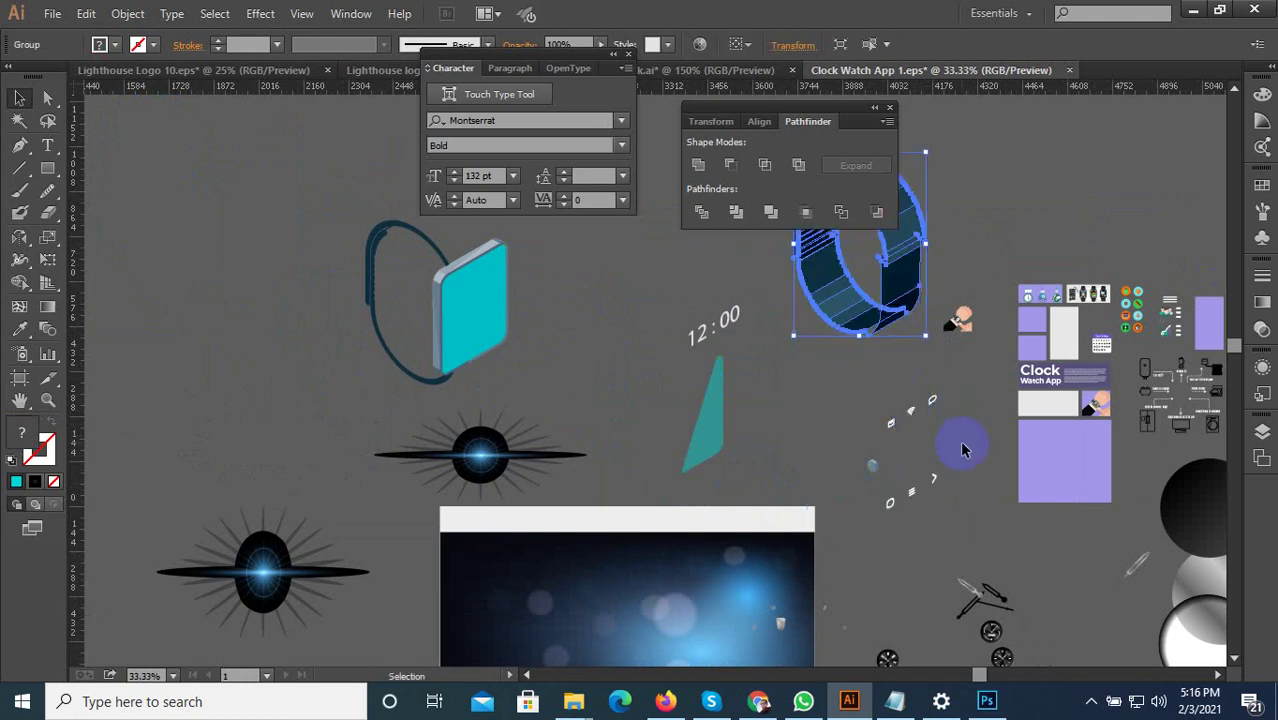
# Step: Select the mail, Wi-Fi and chat icons of the smartwatch screen and move them up, apart from the lower icons
pyautogui.moveTo(984, 543); pyautogui.dragTo(868, 394)
pyautogui.scroll(3, 912, 453)
pyautogui.click(920, 437)
pyautogui.scroll(-2, 910, 445)
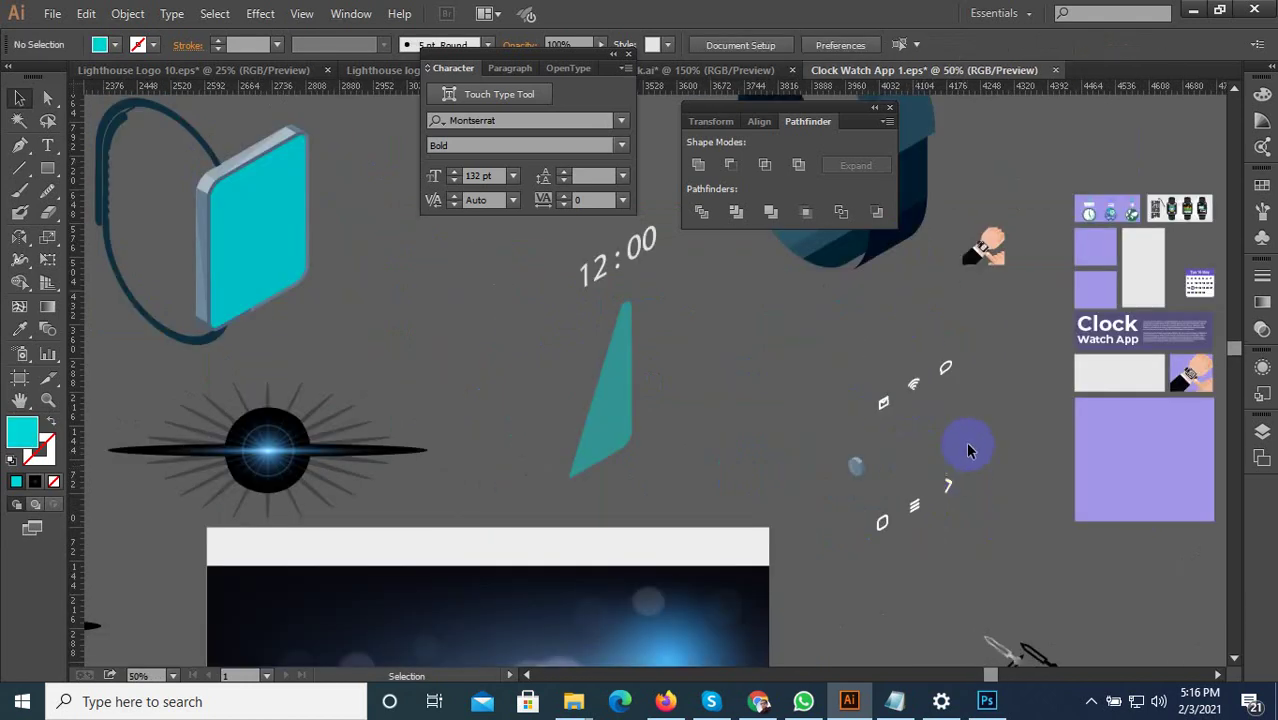
pyautogui.click(913, 385)
# Step: Examine the complete Clock Watch App artwork beside all of its separated elements
pyautogui.scroll(-3, 925, 494)
pyautogui.scroll(-1, 920, 543)
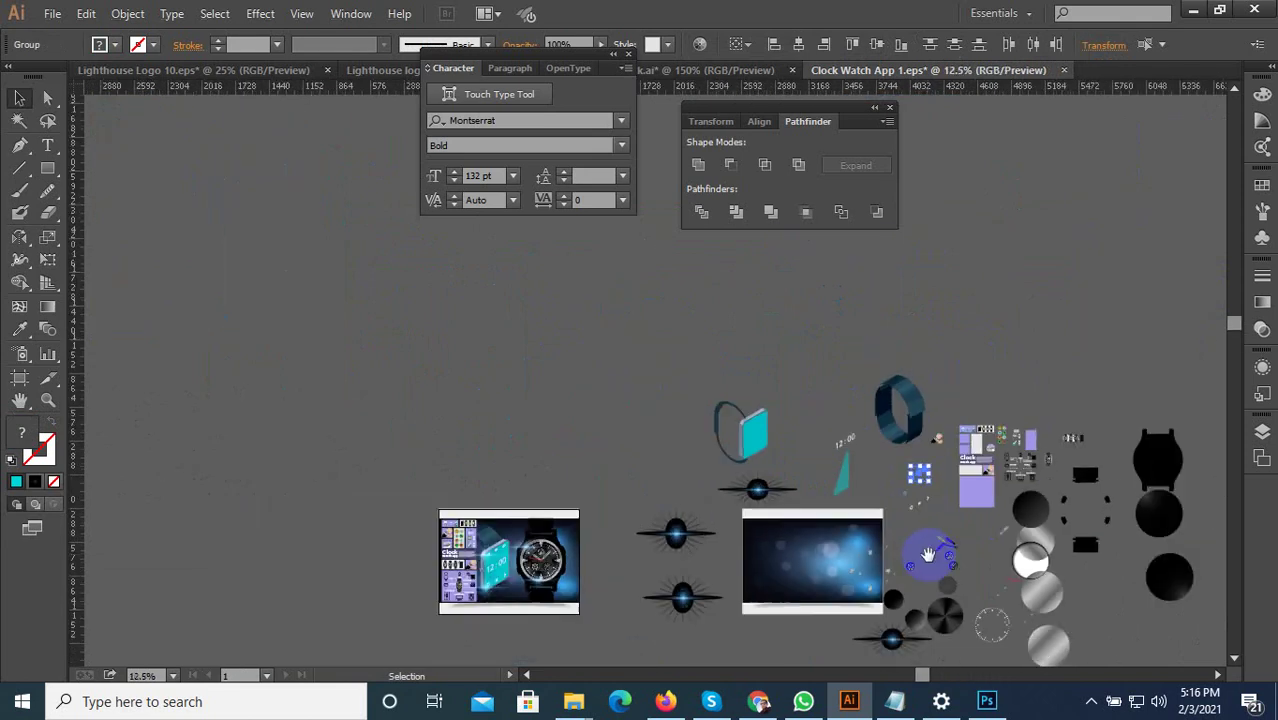
pyautogui.moveTo(927, 556); pyautogui.dragTo(841, 394)
pyautogui.scroll(2, 802, 440)
pyautogui.scroll(-3, 968, 505)
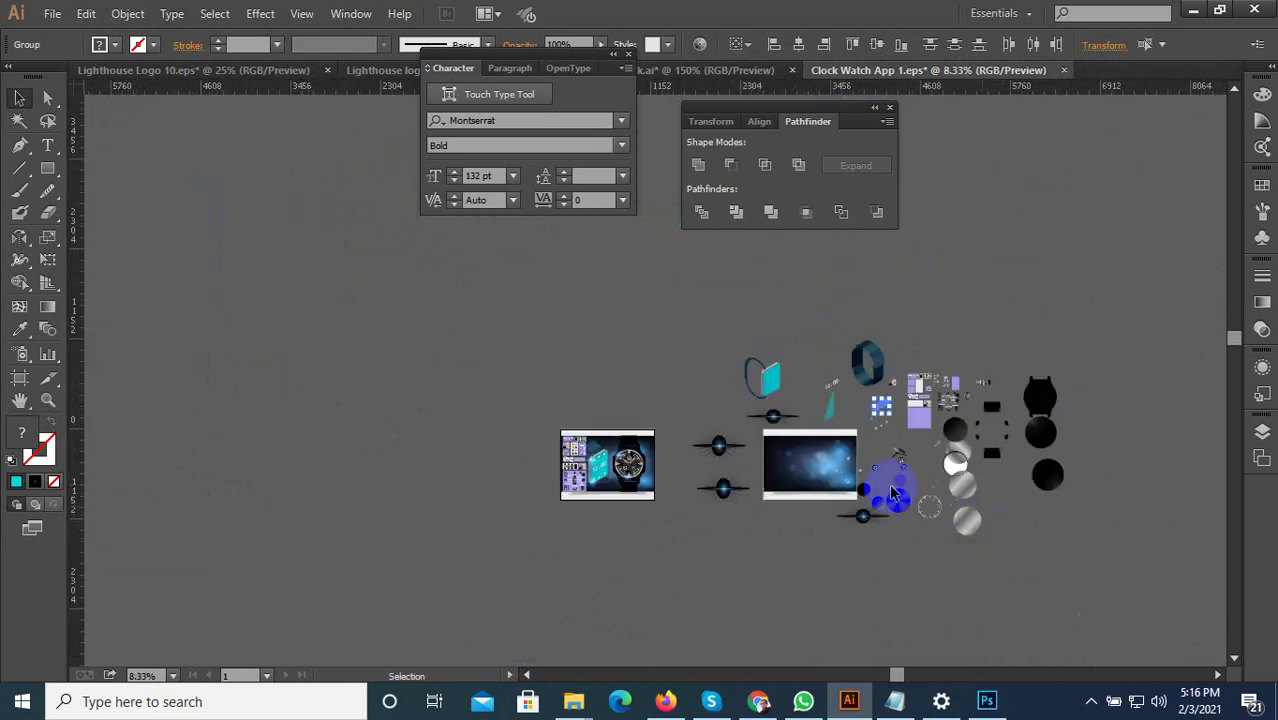
pyautogui.scroll(3, 905, 515)
pyautogui.scroll(-2, 910, 450)
pyautogui.scroll(1, 910, 450)
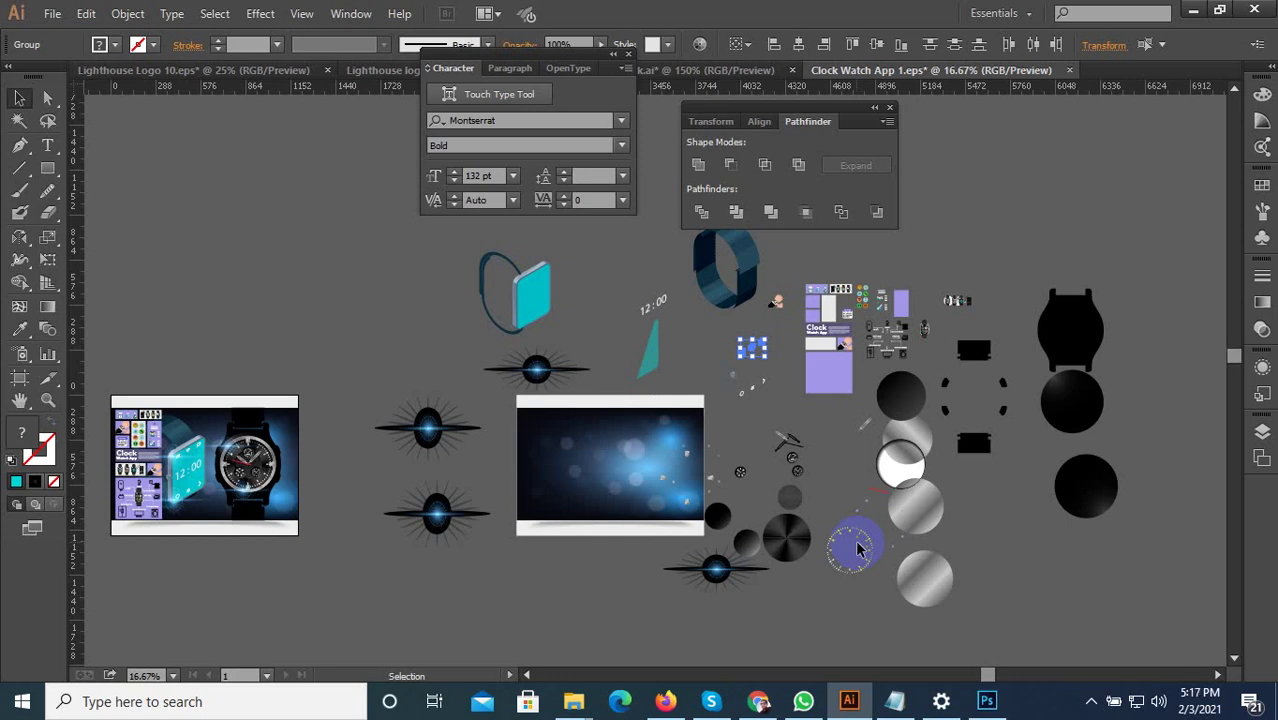
pyautogui.moveTo(857, 547); pyautogui.dragTo(86, 408)
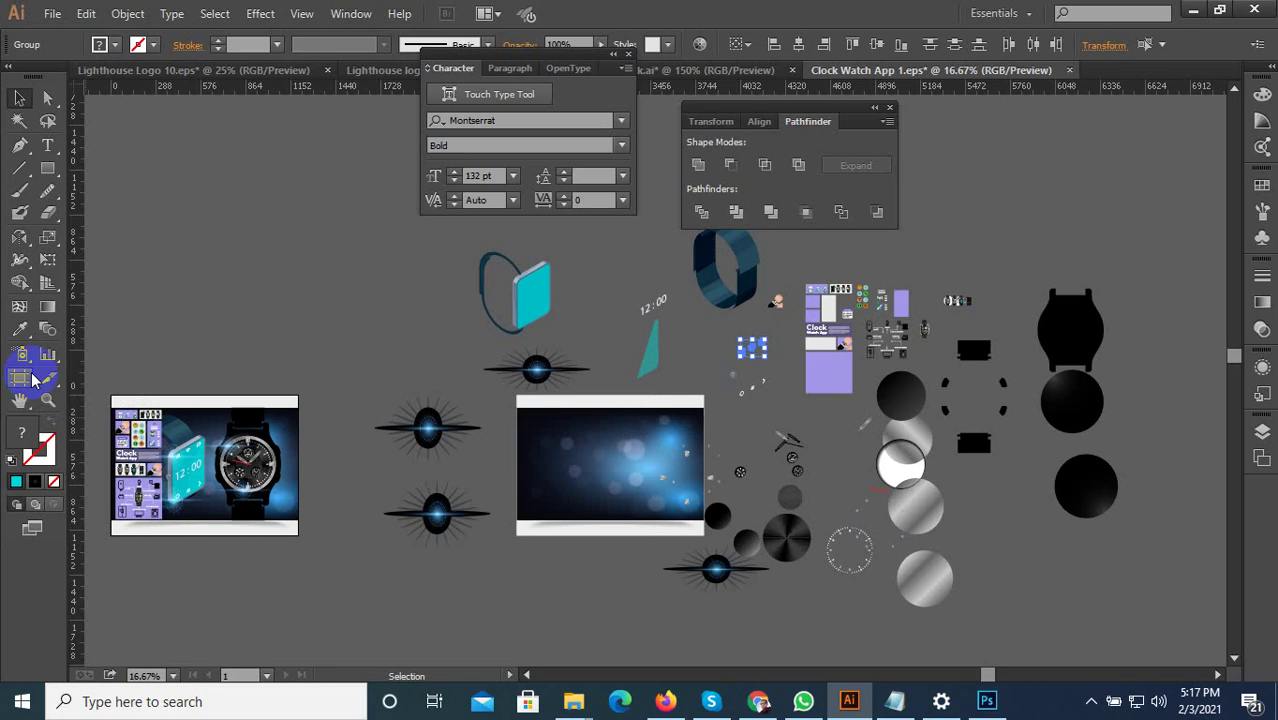
pyautogui.click(1091, 701)
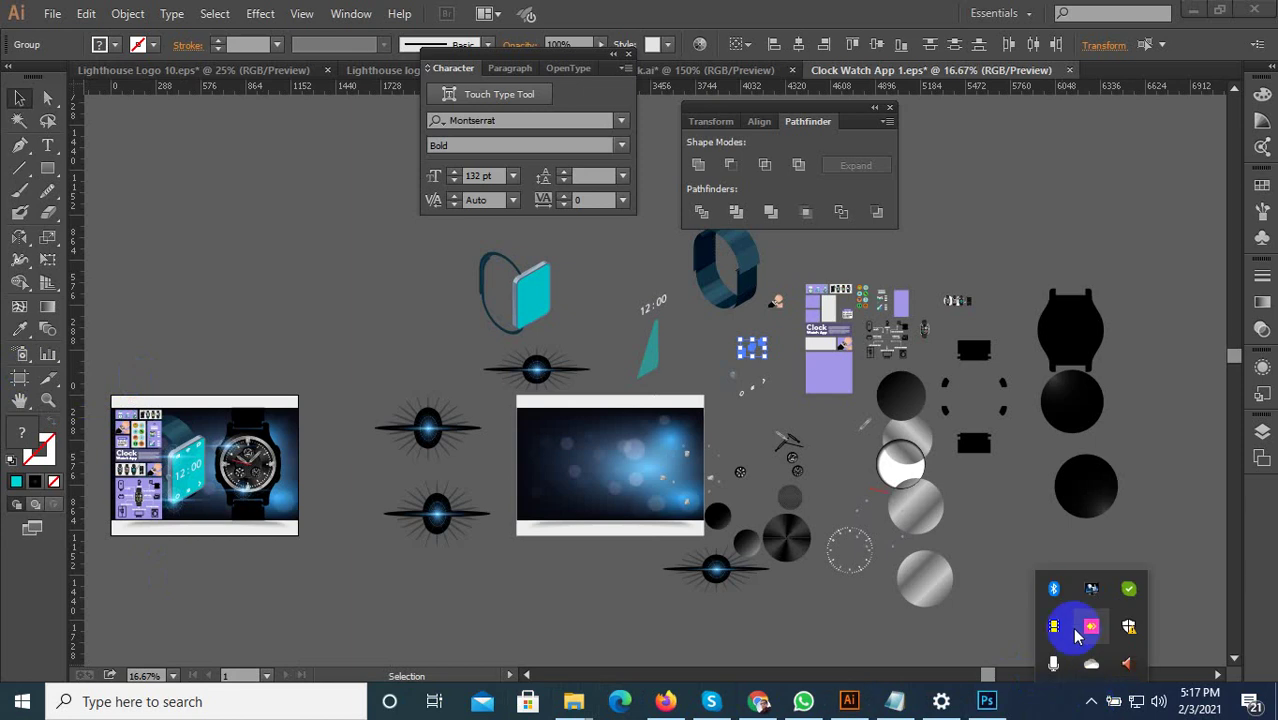
pyautogui.click(1078, 632)
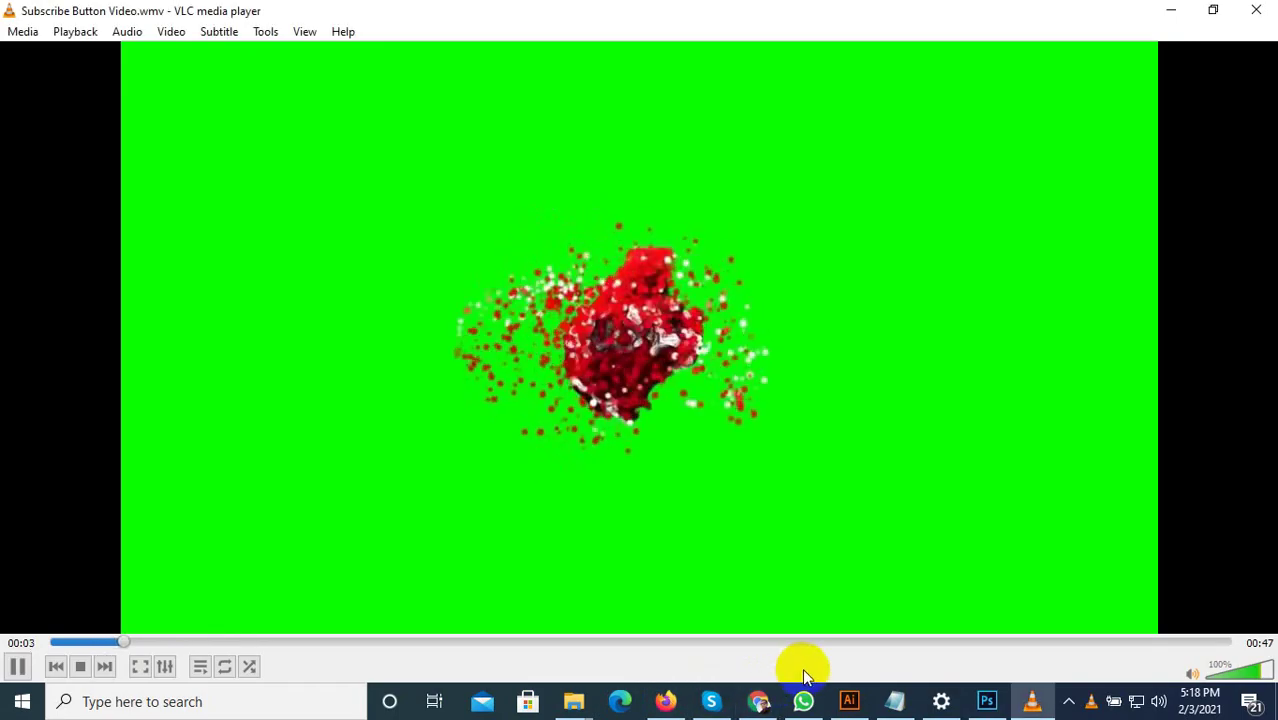